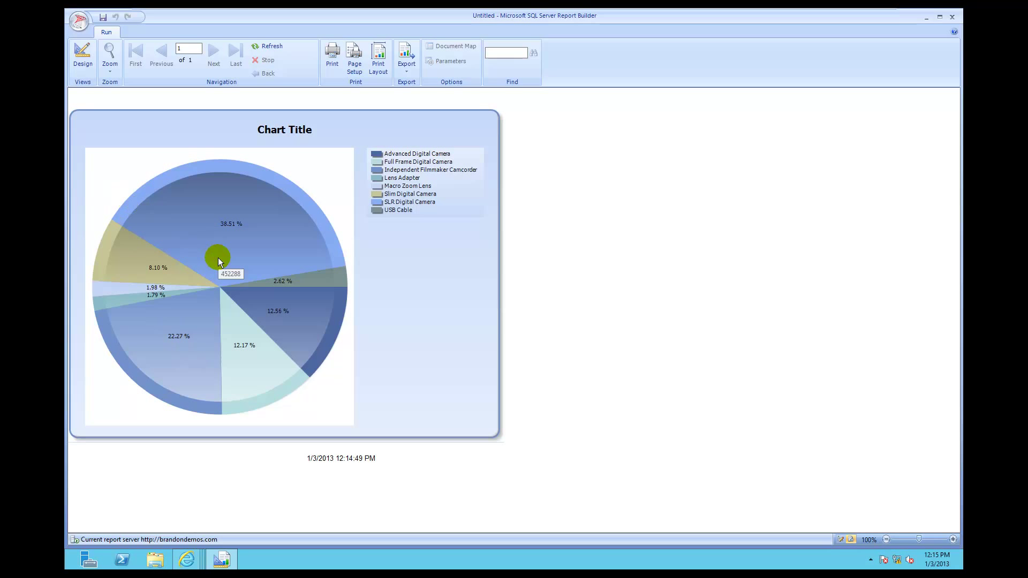
- In Design view, bring up Series Label Properties for the pie's percentage data labels
mouse_move(231, 234)
left_click(86, 57)
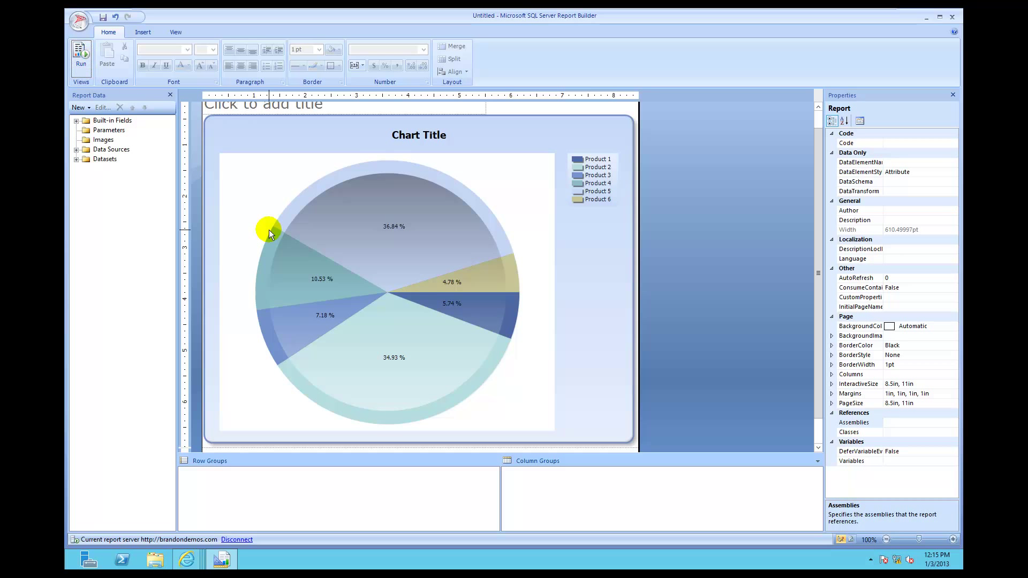
left_click(396, 231)
left_click(393, 226)
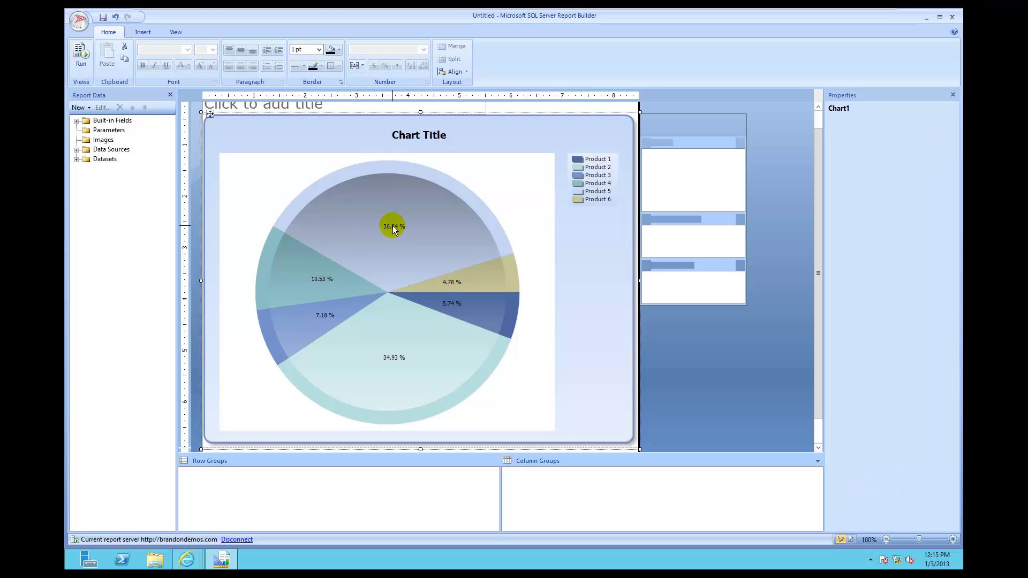
right_click(393, 227)
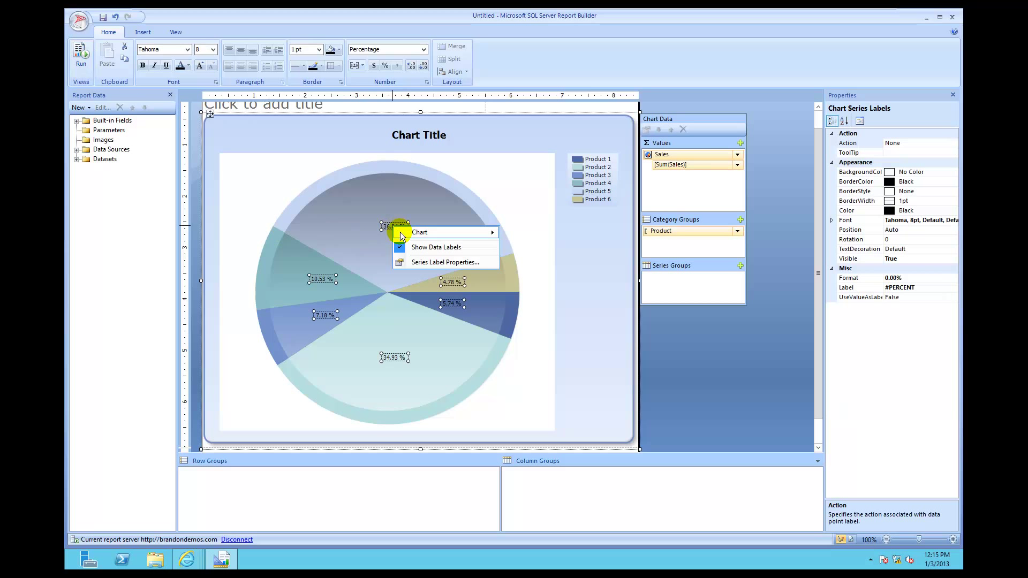
left_click(419, 262)
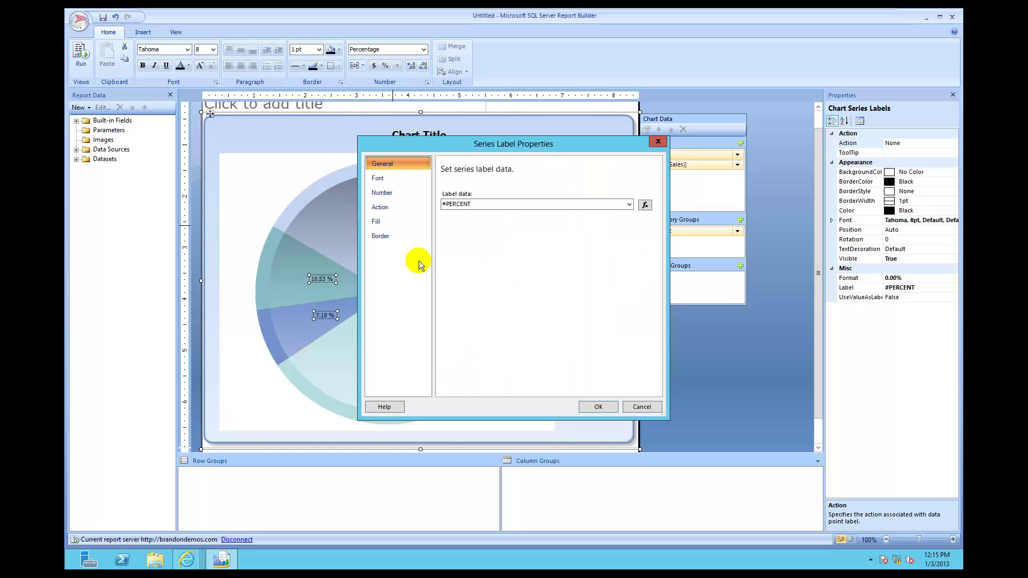
- Change the label data text to #PERCENT{P0} for whole-number percentages
left_click(507, 206)
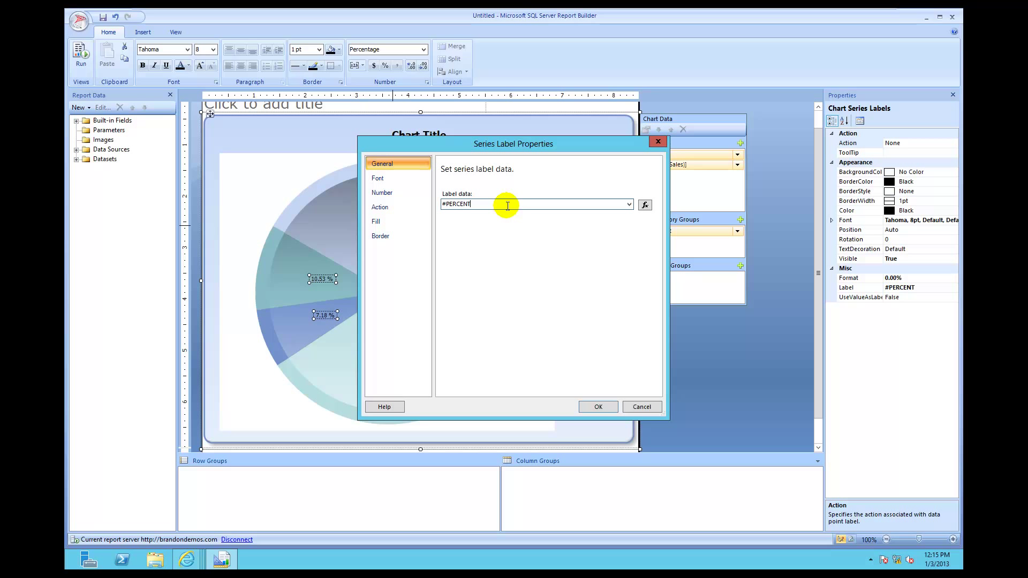
type("{0")
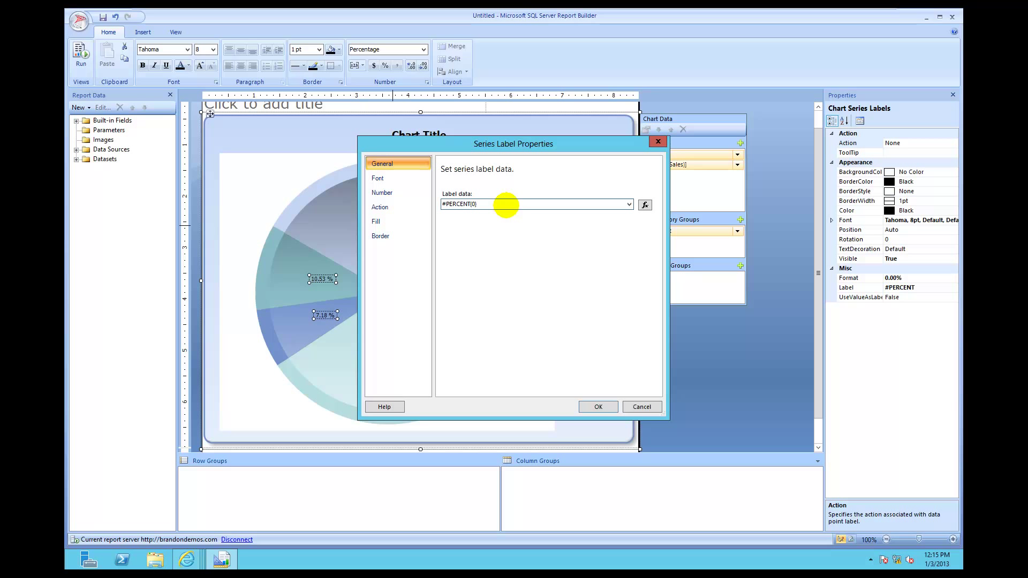
left_click(472, 204)
type("P")
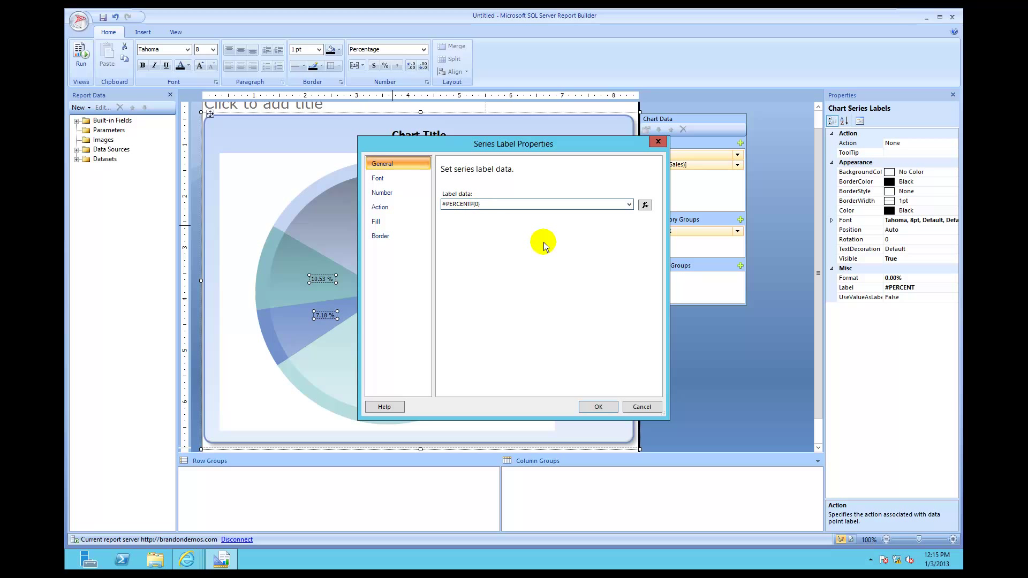
key("BackSpace")
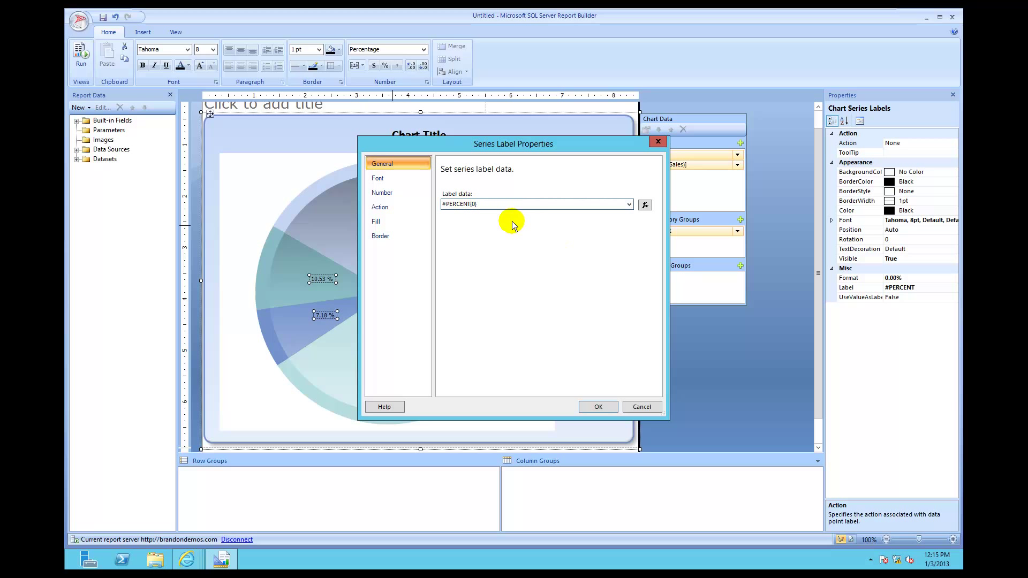
key("Right")
type("P")
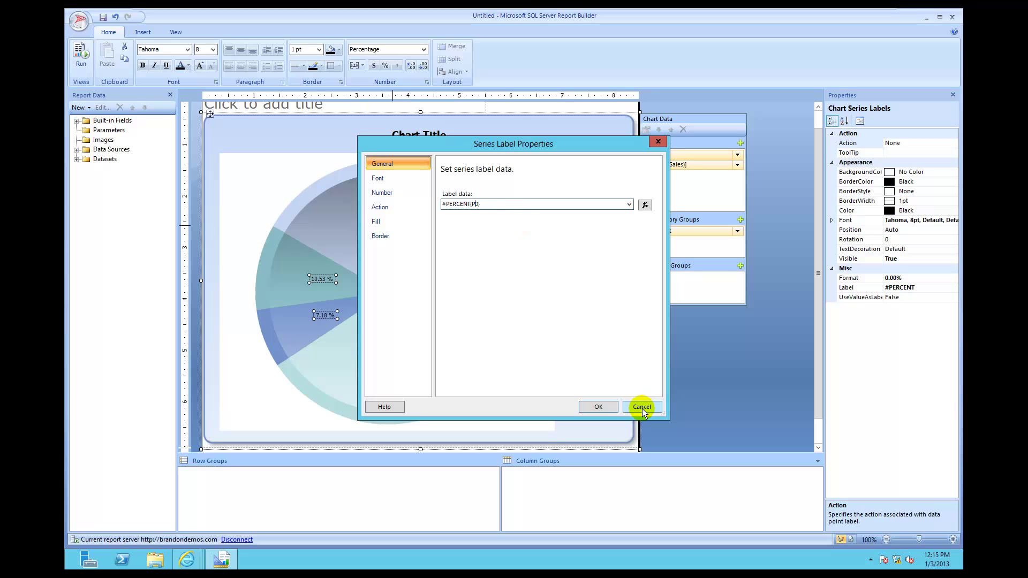
- Apply the #PERCENT{P0} labels, run the report to check them, and return to Design
left_click(598, 407)
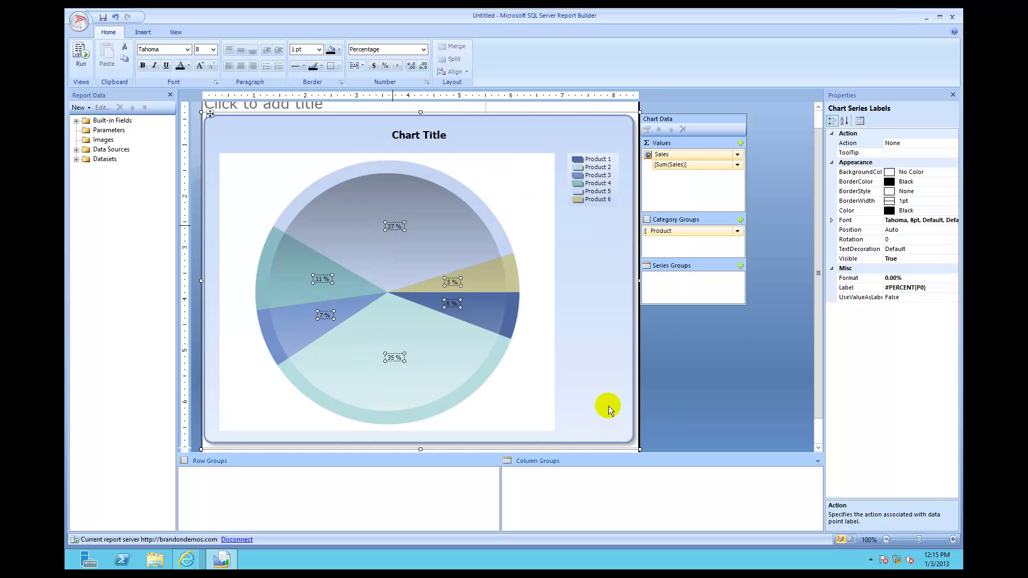
left_click(84, 55)
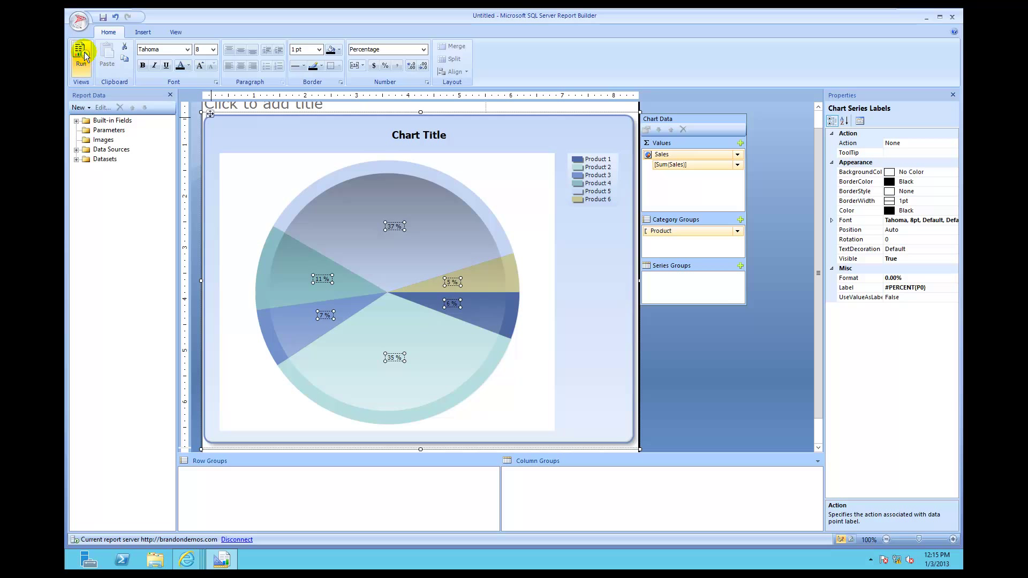
mouse_move(239, 235)
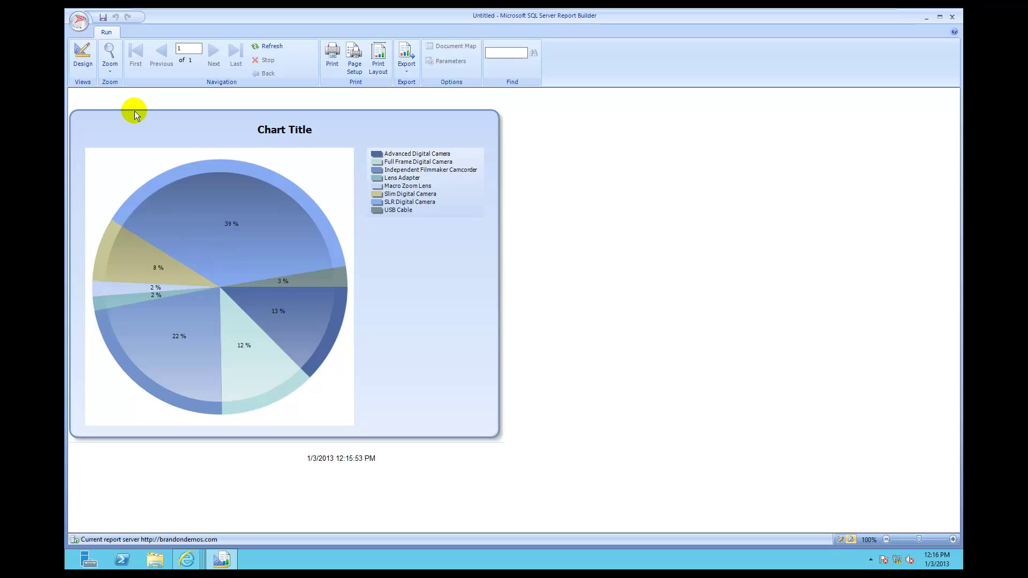
left_click(83, 60)
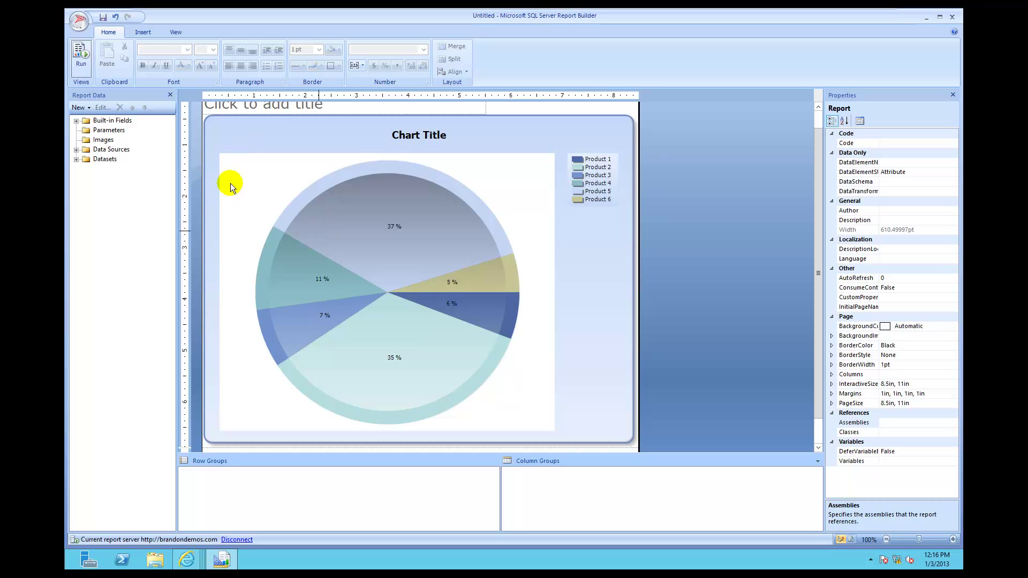
left_click(84, 59)
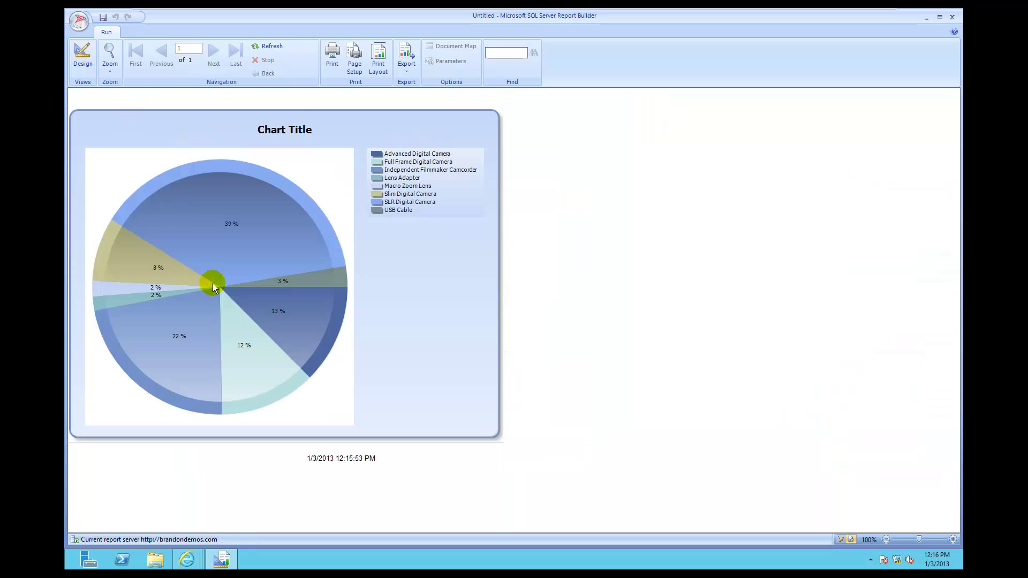
mouse_move(202, 223)
mouse_move(159, 295)
mouse_move(167, 336)
left_click(88, 59)
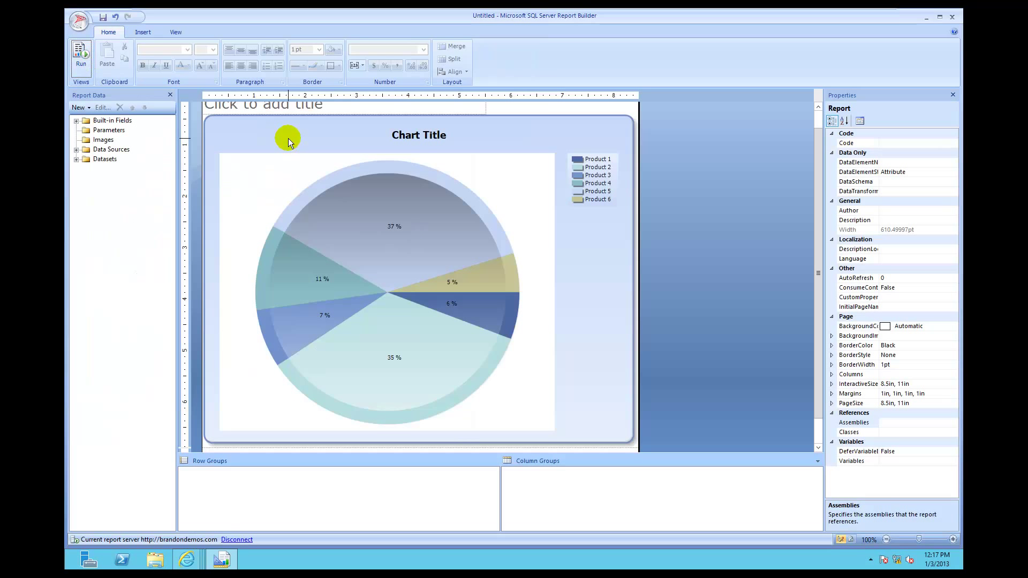
- Toggle the Properties pane off and on, then select the chart to show Chart1 properties
left_click(176, 33)
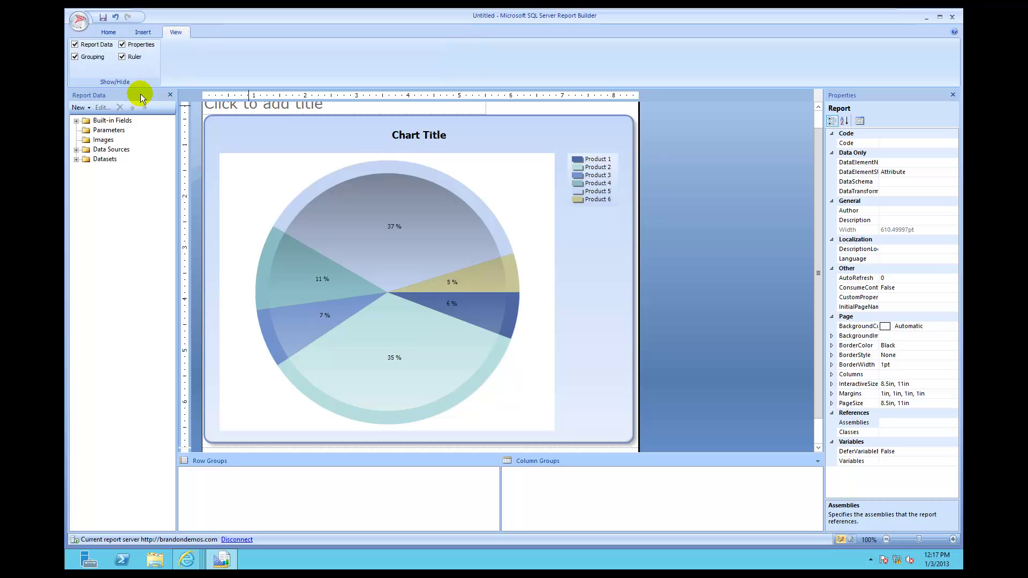
left_click(122, 45)
left_click(122, 47)
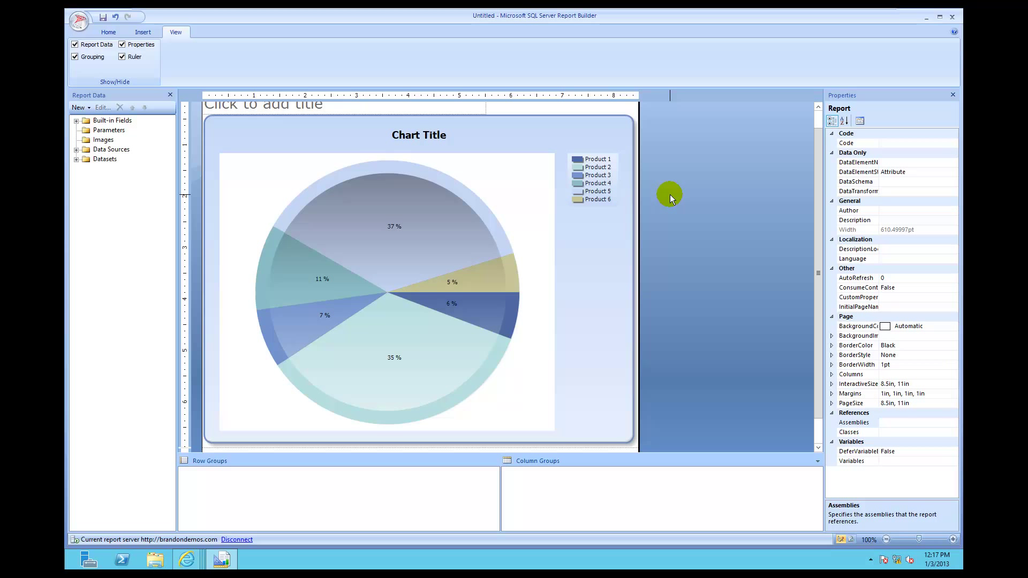
left_click(456, 373)
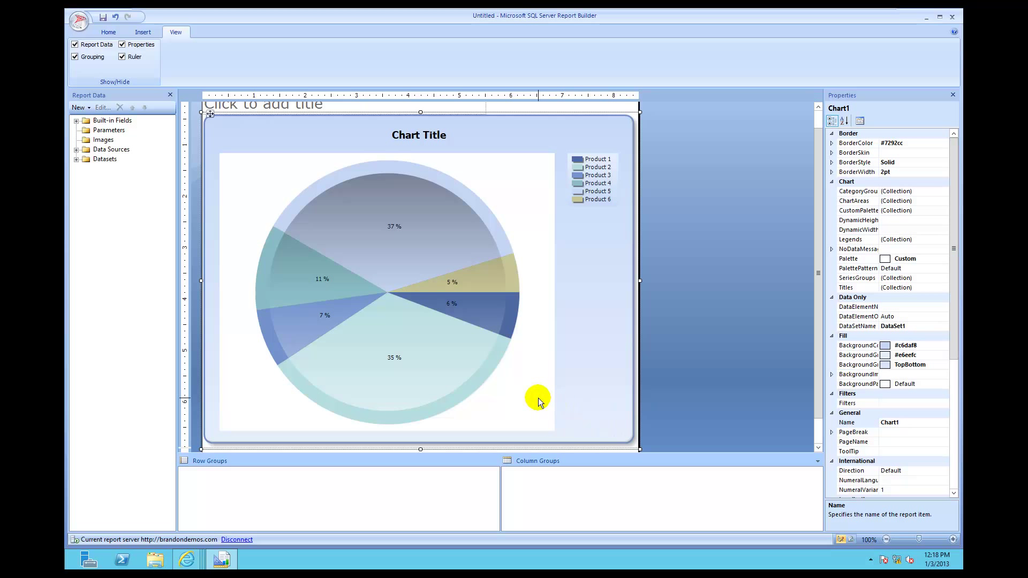
- Set the Sales series' CollectedStyle custom attribute to SingleSlice
left_click(445, 358)
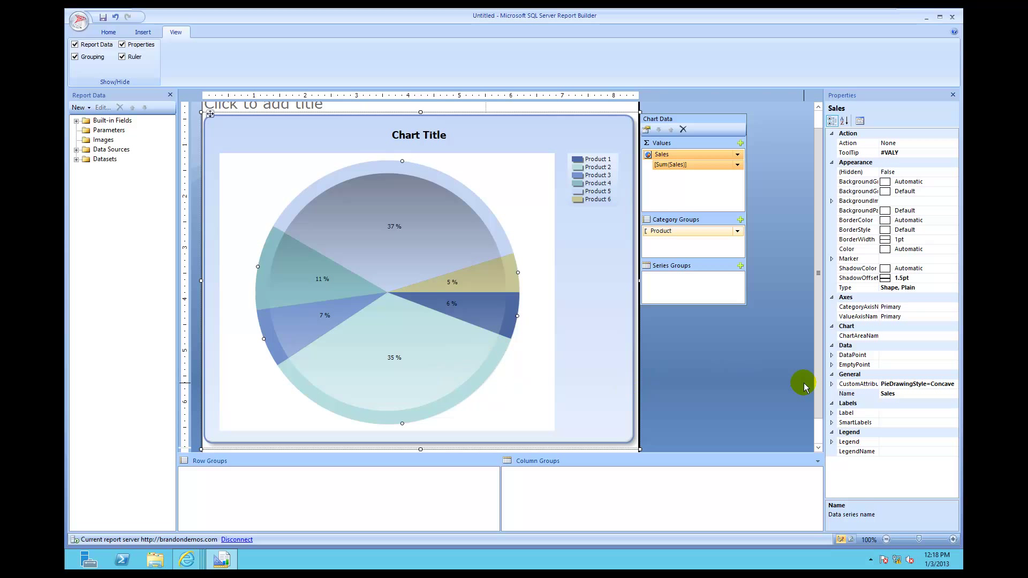
left_click(831, 384)
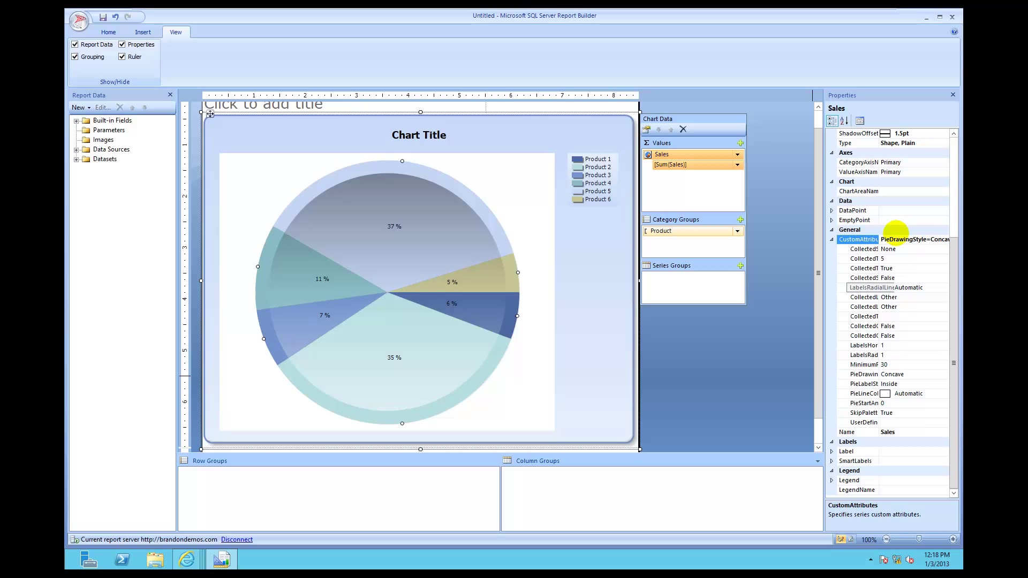
left_click_drag(877, 237, 937, 245)
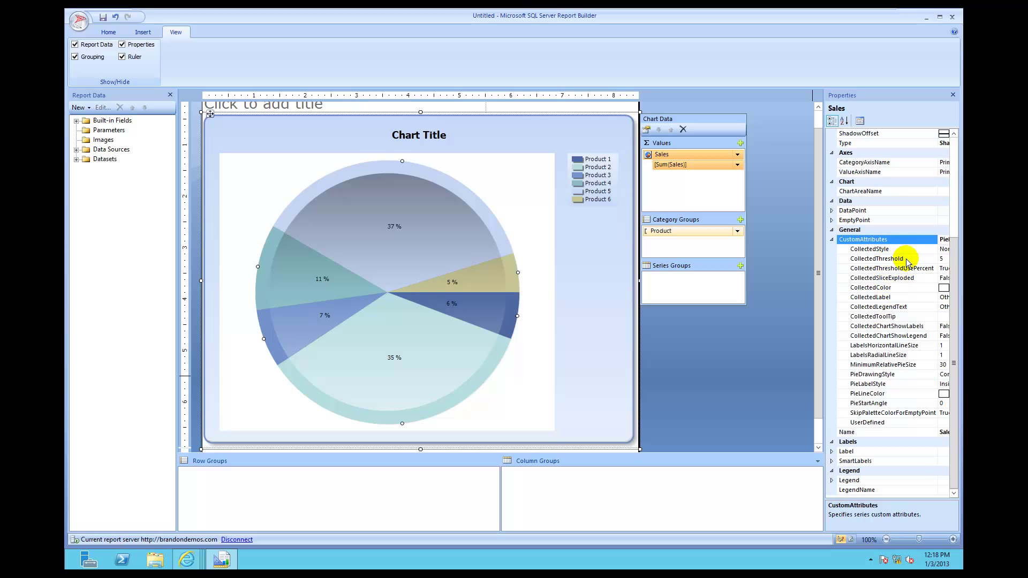
left_click(944, 251)
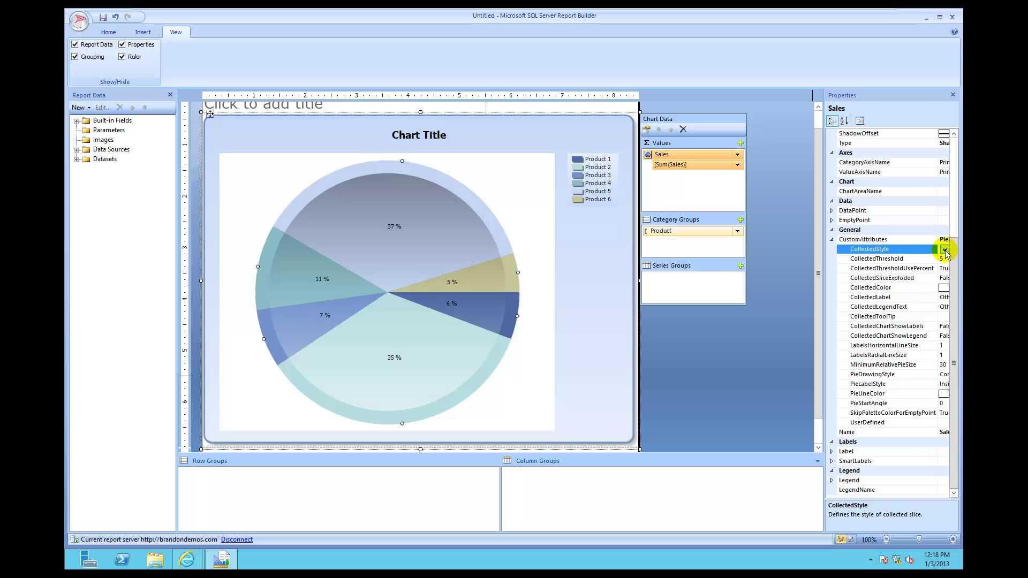
left_click(944, 251)
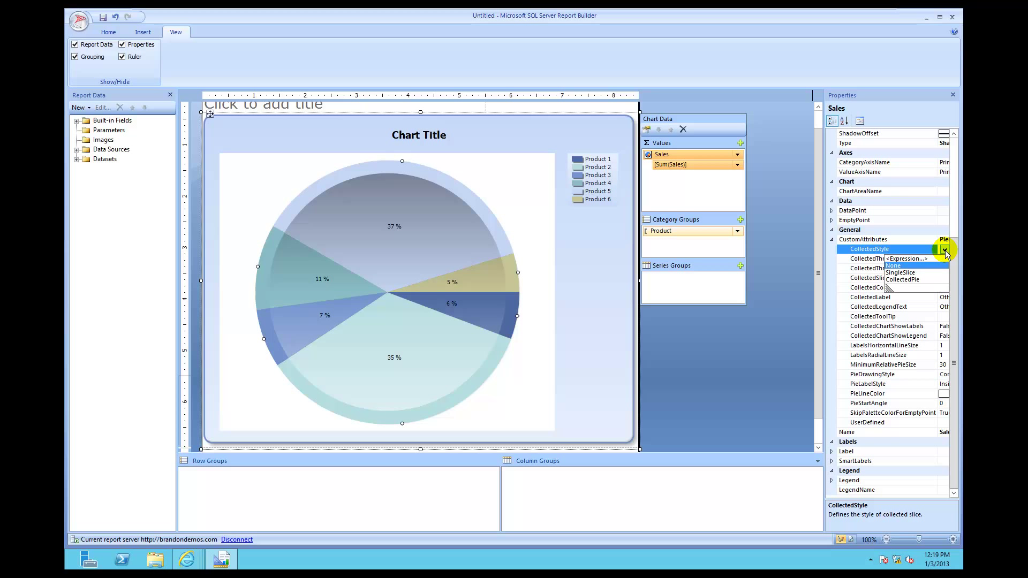
left_click(923, 274)
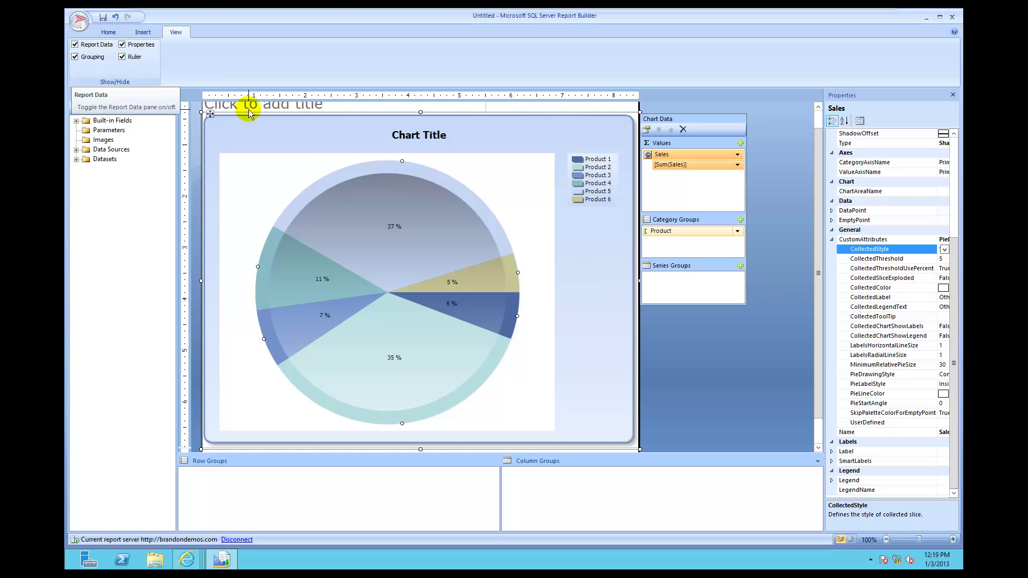
- Run the report from the Home tab to see the 6 % Other slice
left_click(109, 32)
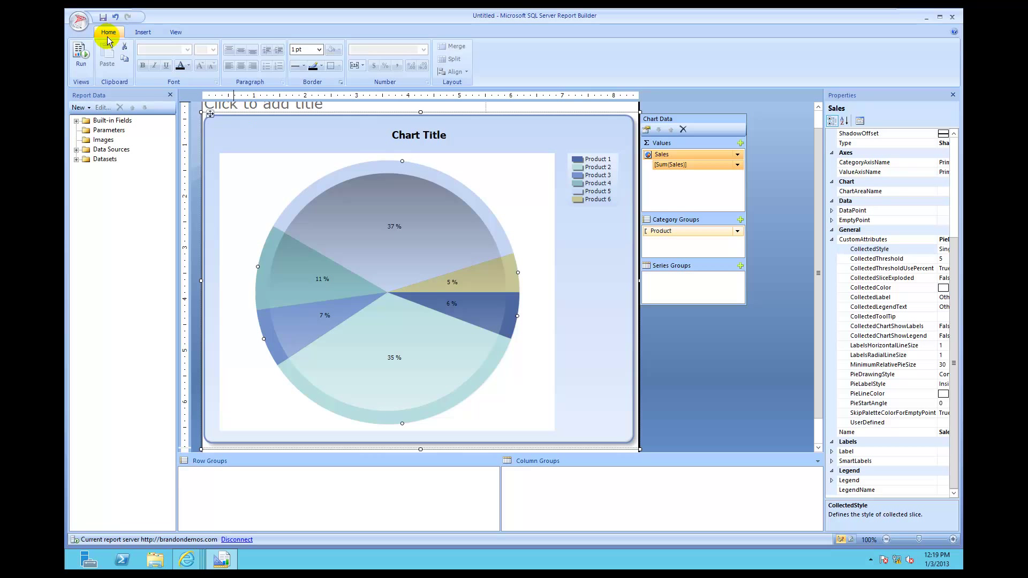
left_click(79, 51)
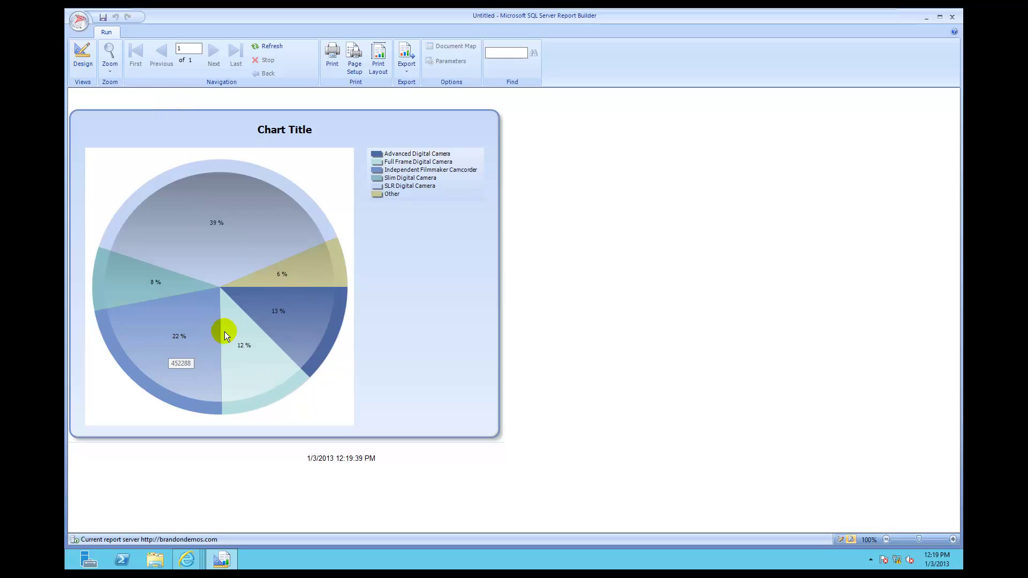
mouse_move(283, 291)
mouse_move(166, 291)
- Back in Design, set the Sales series' CollectedStyle to SingleSlice again and run the report
left_click(83, 62)
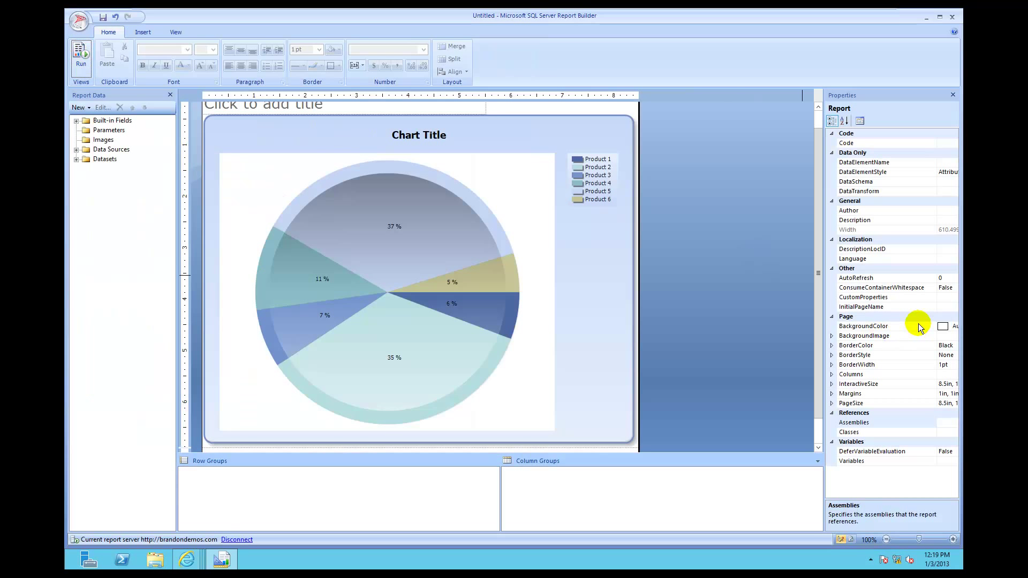
left_click(427, 381)
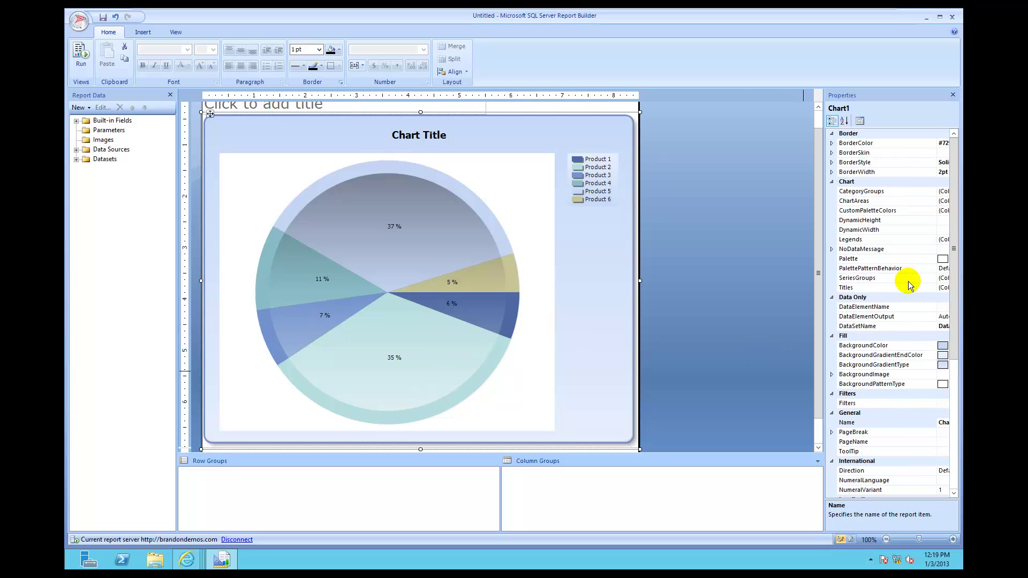
left_click(832, 414)
left_click(832, 414)
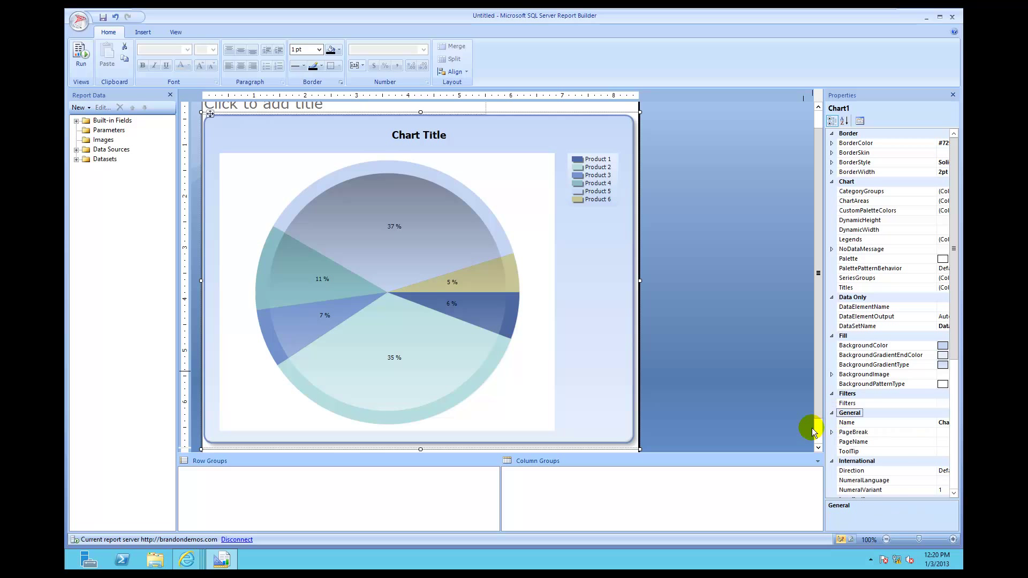
left_click(452, 376)
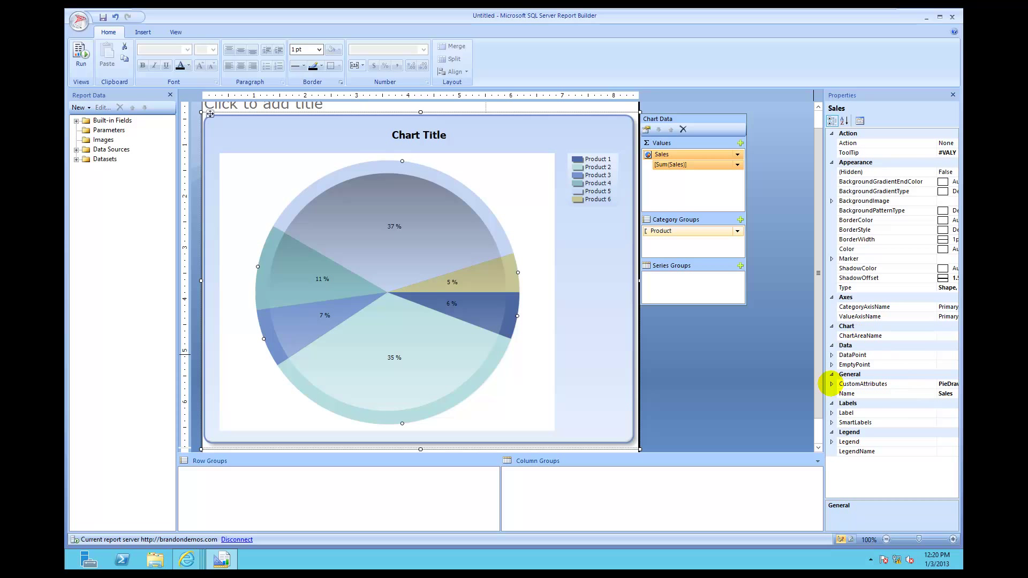
left_click(831, 384)
left_click(940, 249)
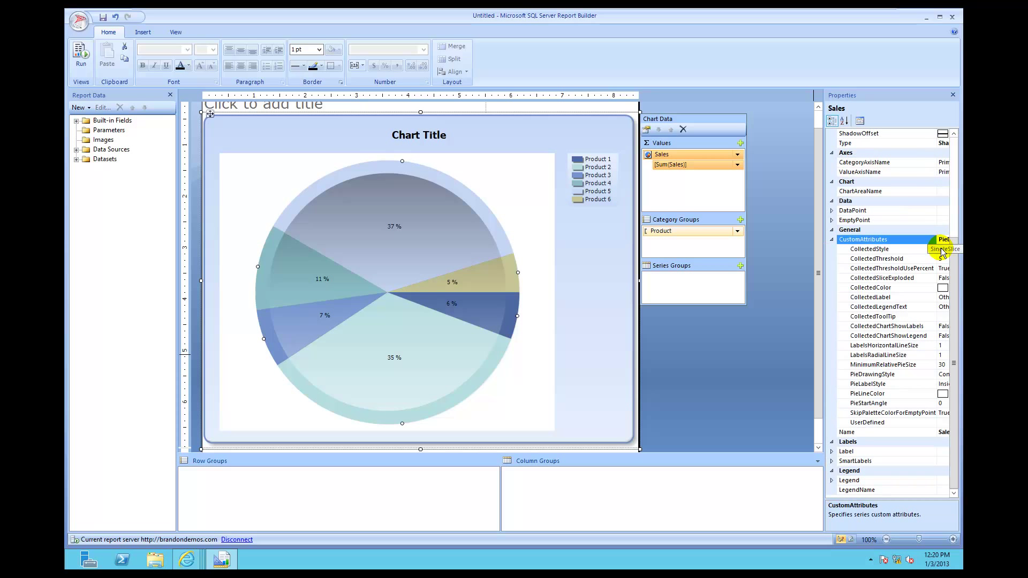
left_click(944, 249)
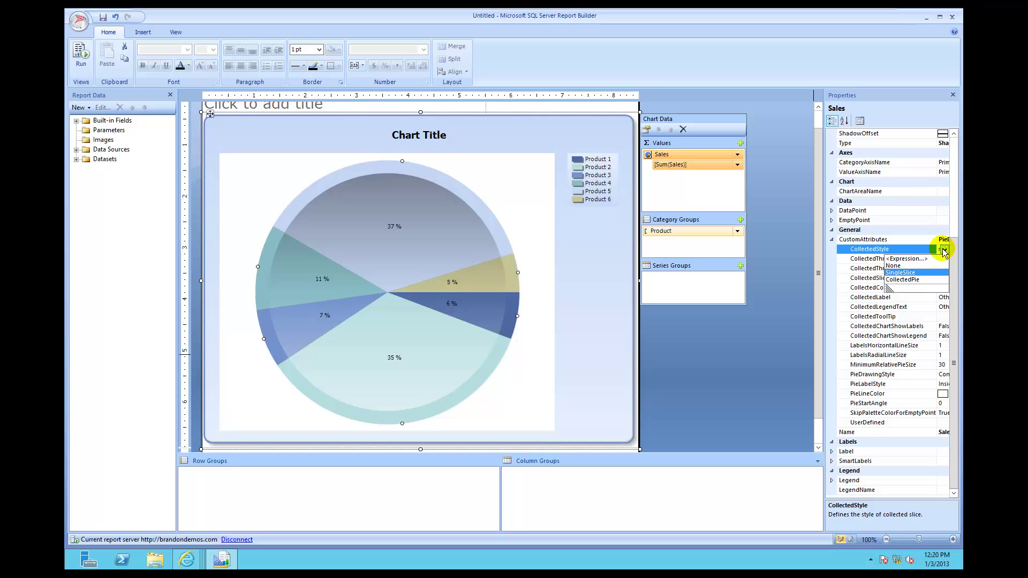
left_click(924, 266)
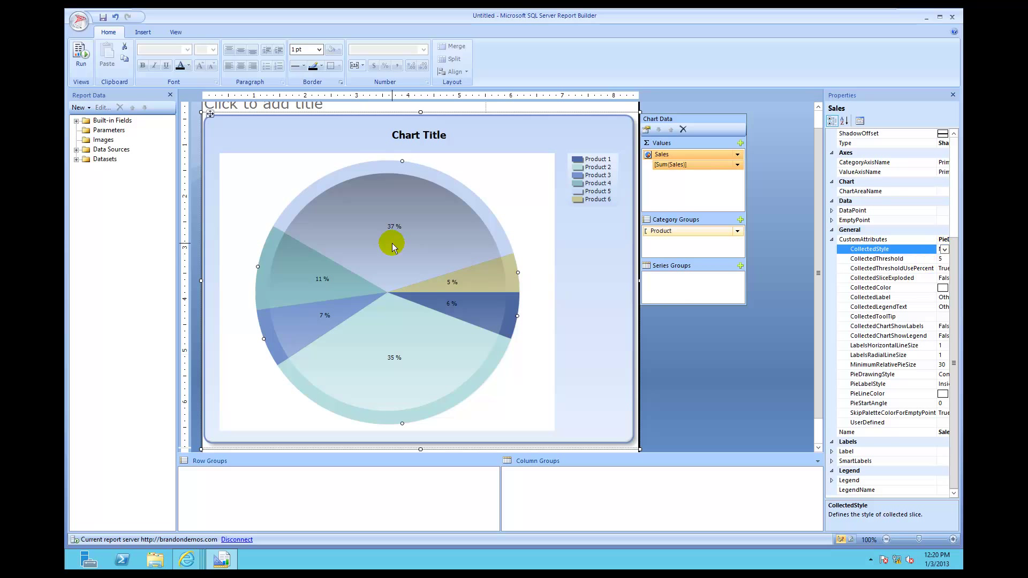
left_click(81, 54)
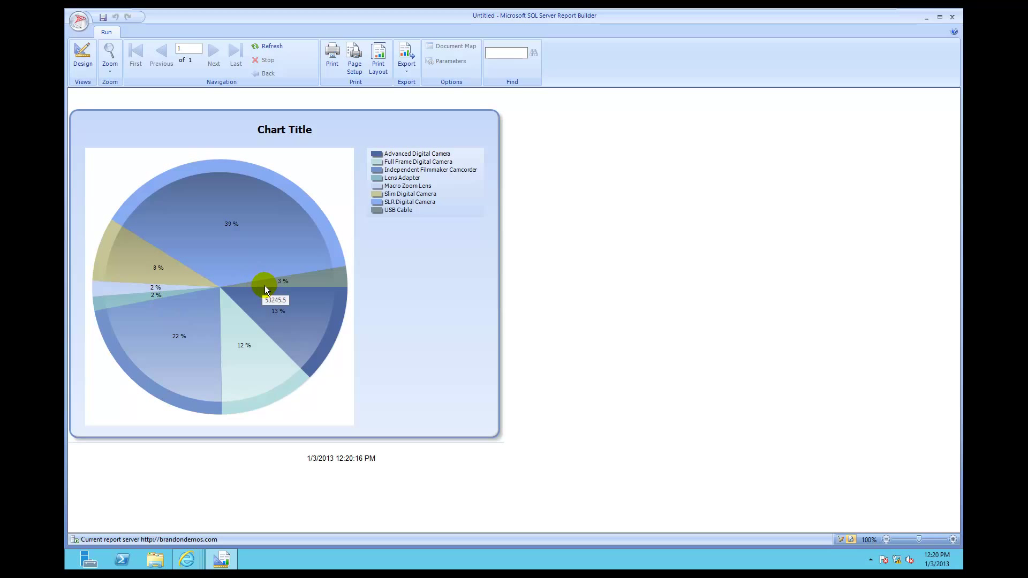
- Reapply SingleSlice CollectedStyle to the Sales series and run the report showing a 6 % Other slice
mouse_move(159, 289)
left_click(86, 62)
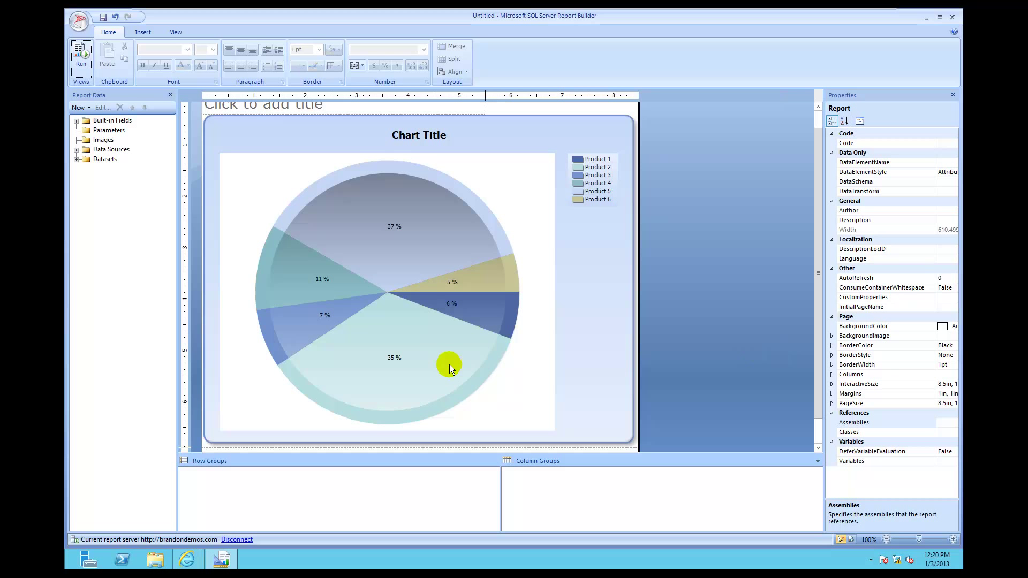
left_click(432, 369)
left_click(432, 369)
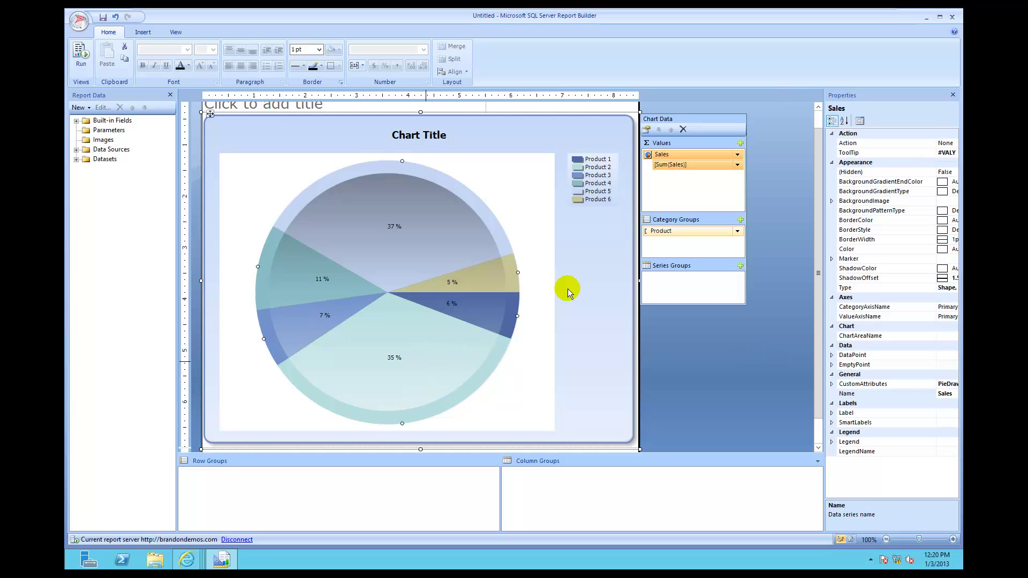
left_click(832, 385)
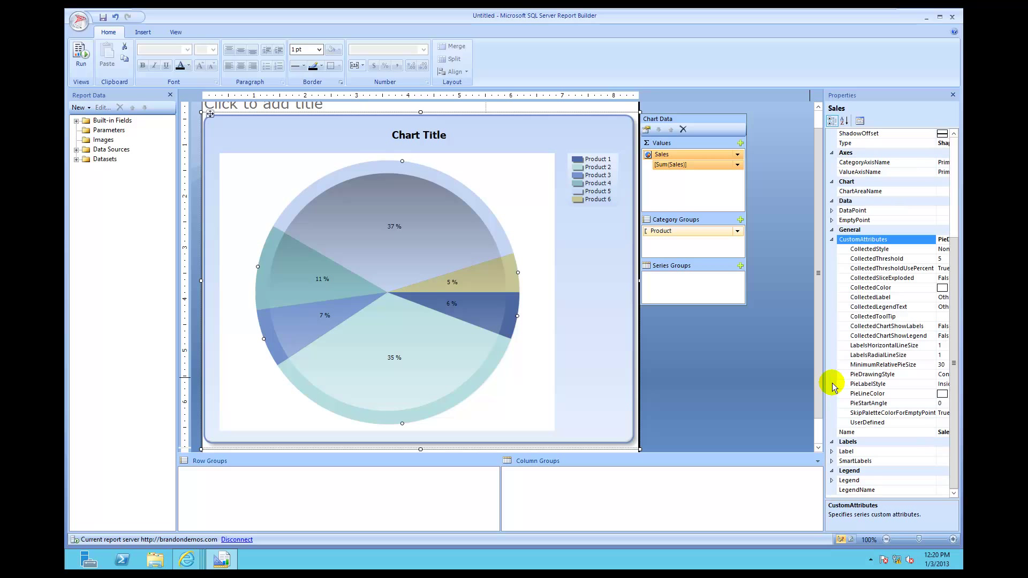
left_click(941, 250)
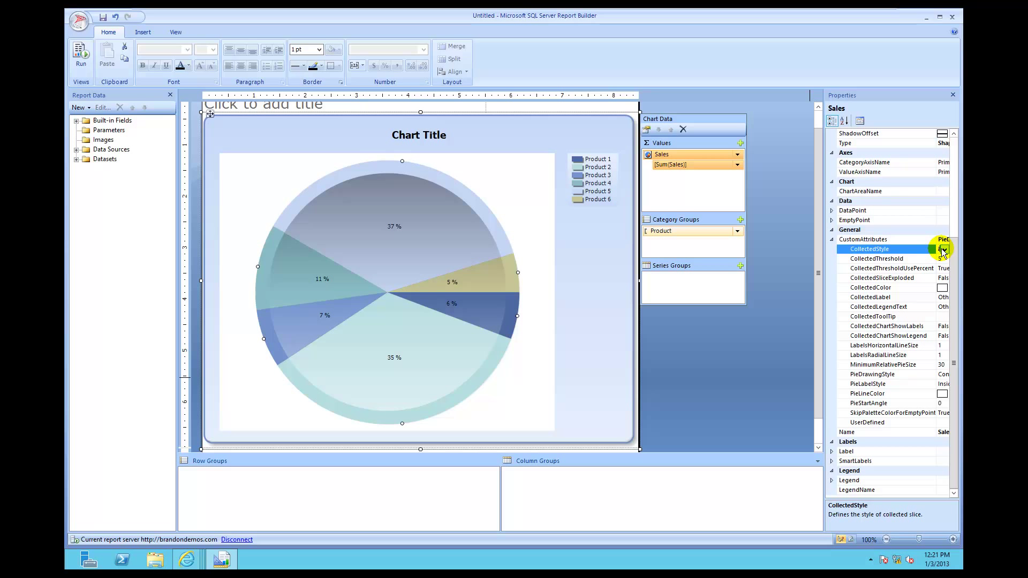
left_click(943, 250)
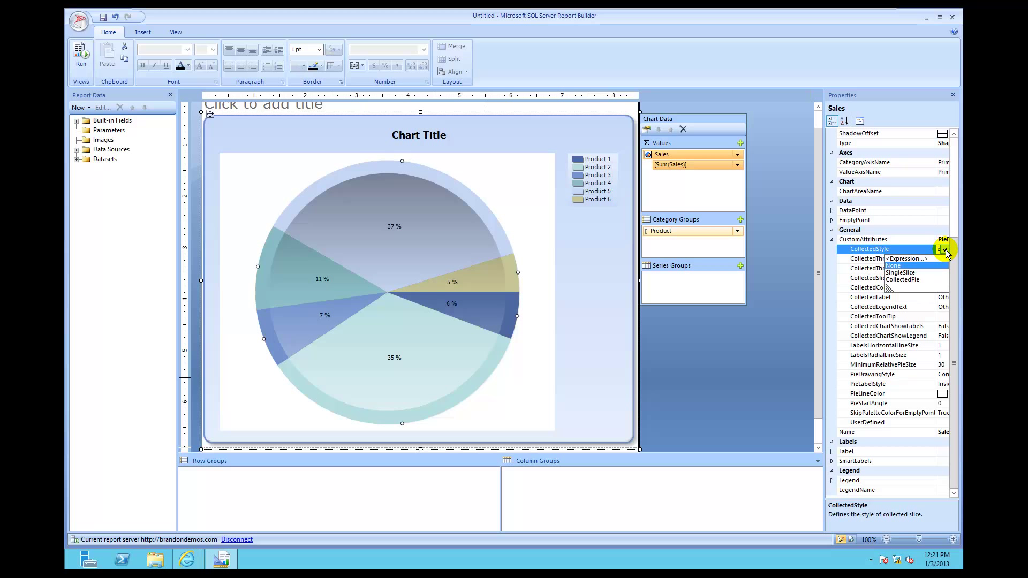
left_click(931, 274)
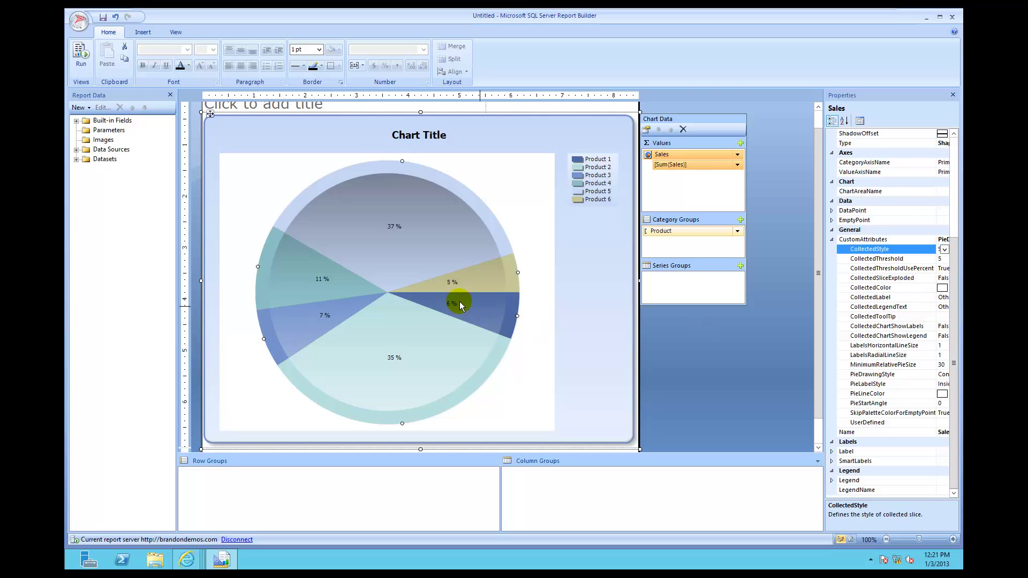
left_click(84, 58)
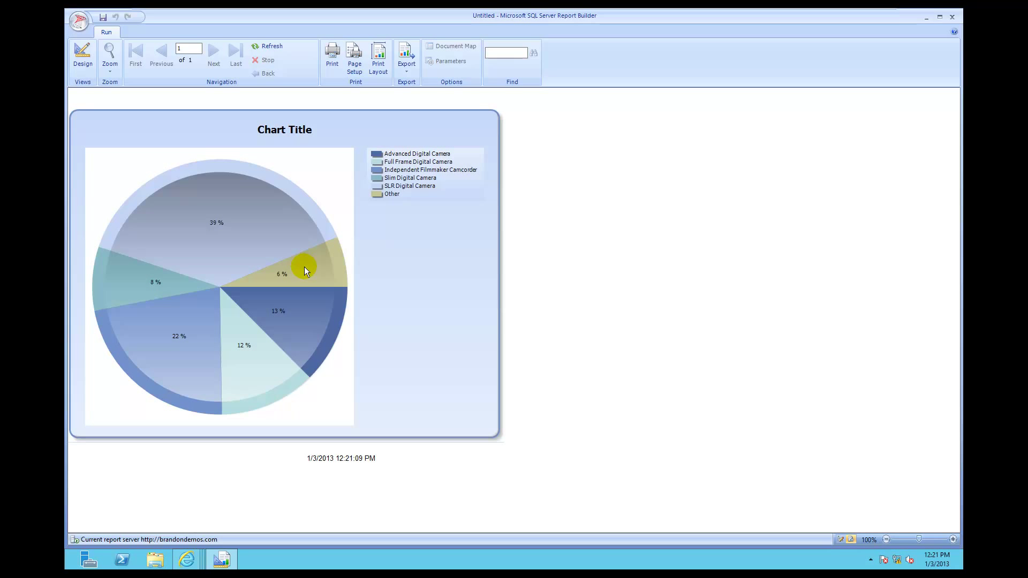
- Return from the report preview to Design view
left_click(83, 59)
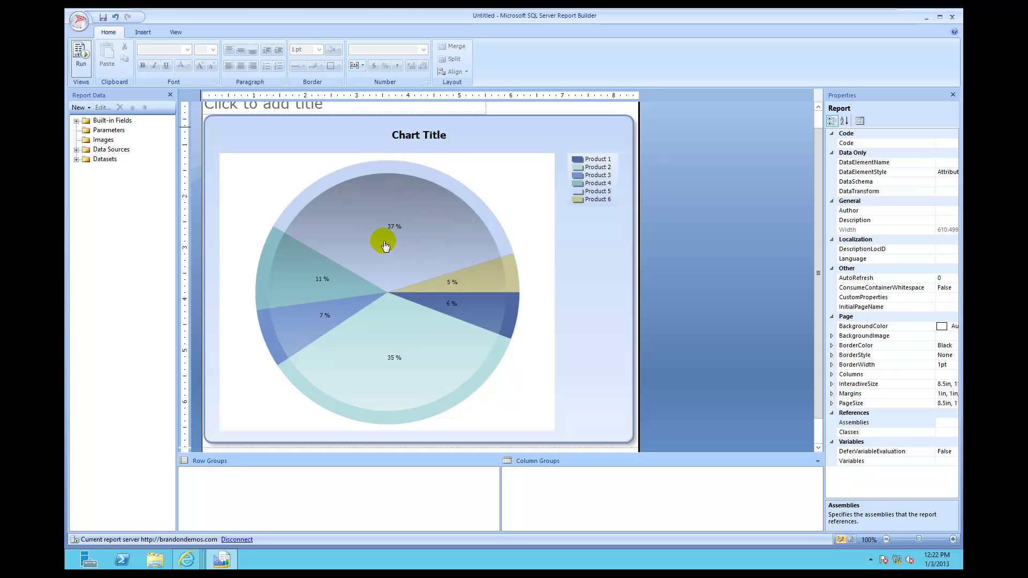
- Select the pie's Sales series and expand its CustomAttributes in the Properties pane
left_click(425, 238)
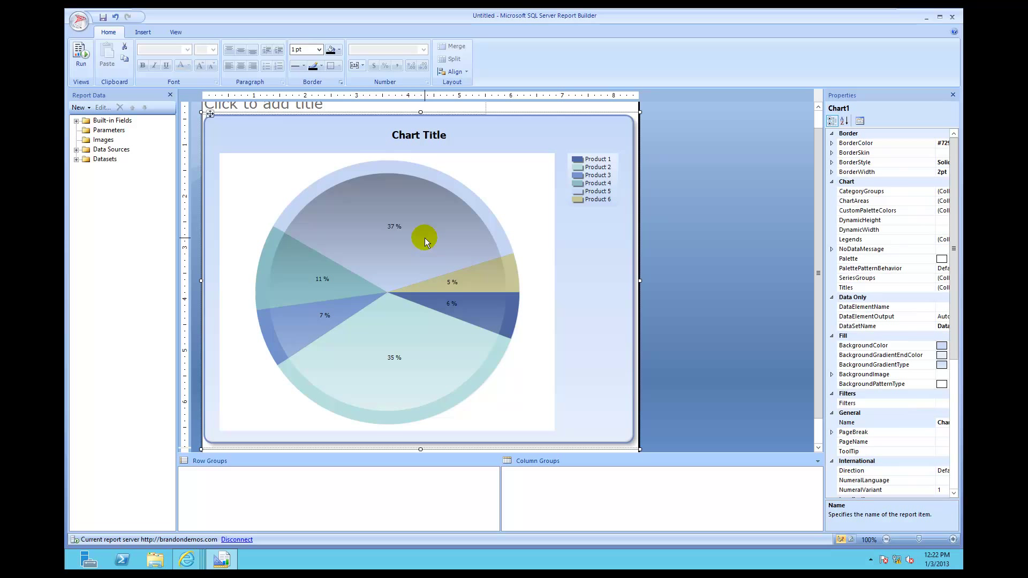
left_click(425, 238)
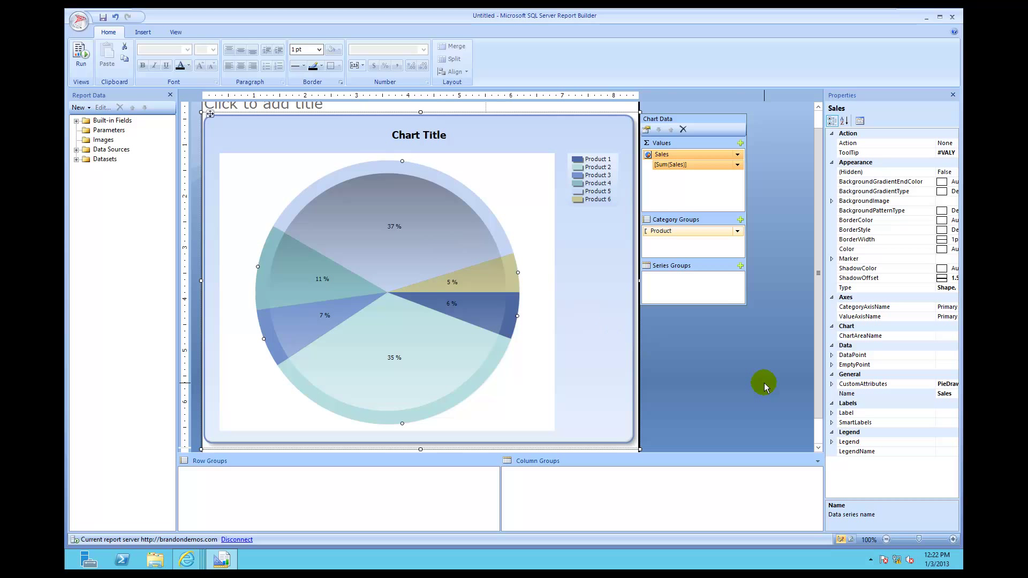
left_click(833, 385)
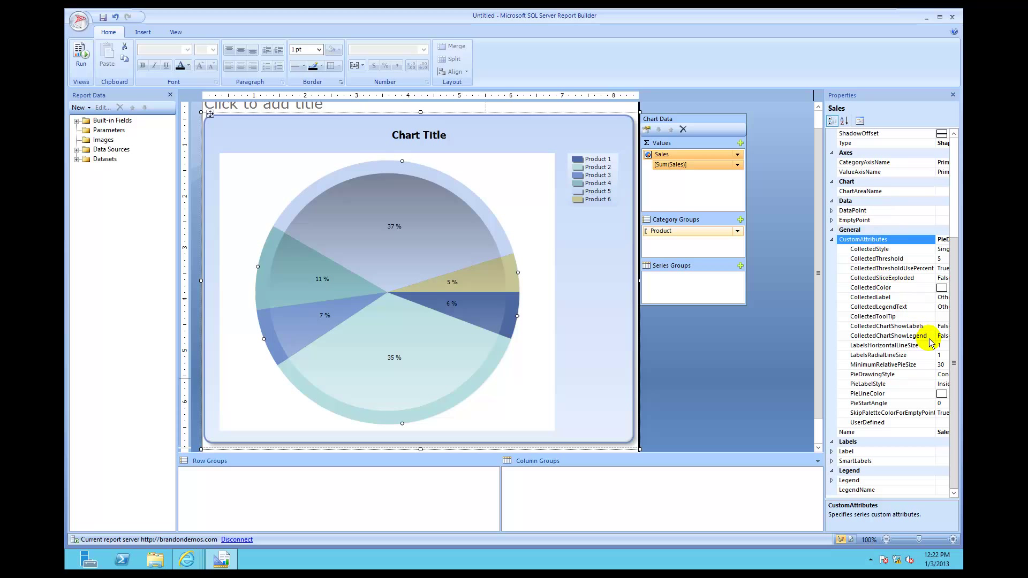
- Set PieDrawingStyle to SoftEdge after briefly trying Concave, then run the report
left_click(941, 376)
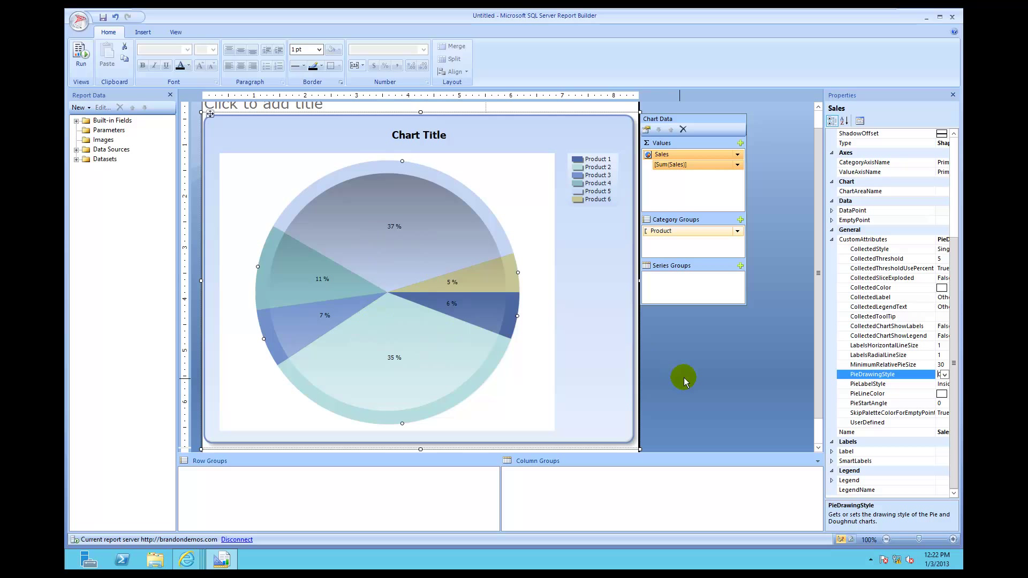
left_click(944, 374)
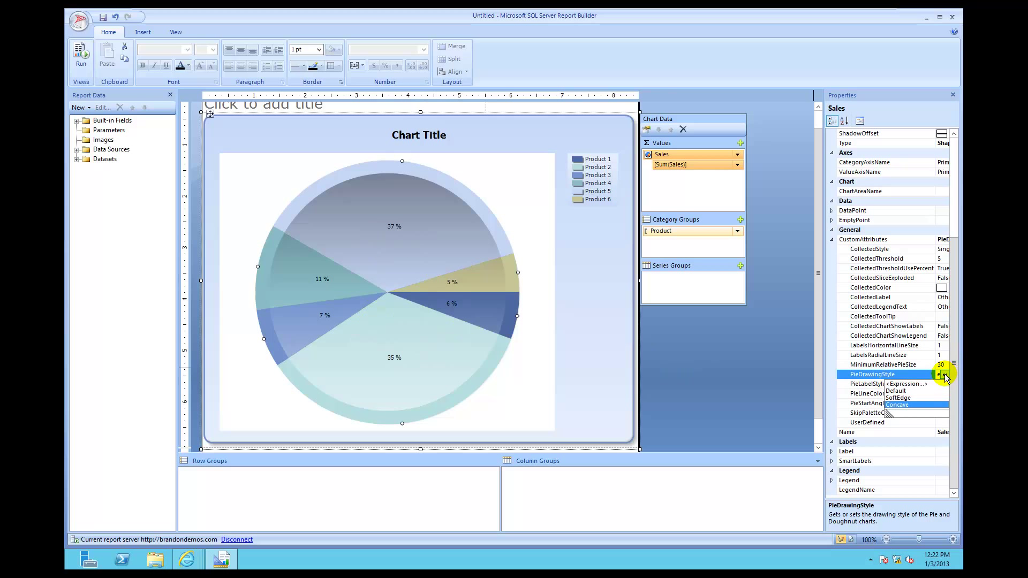
left_click(921, 399)
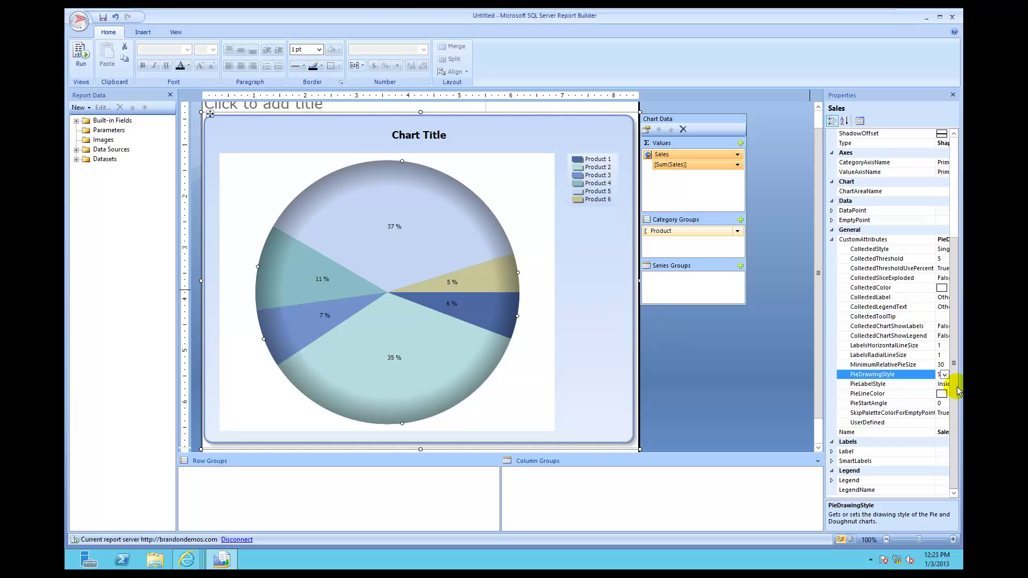
left_click(945, 375)
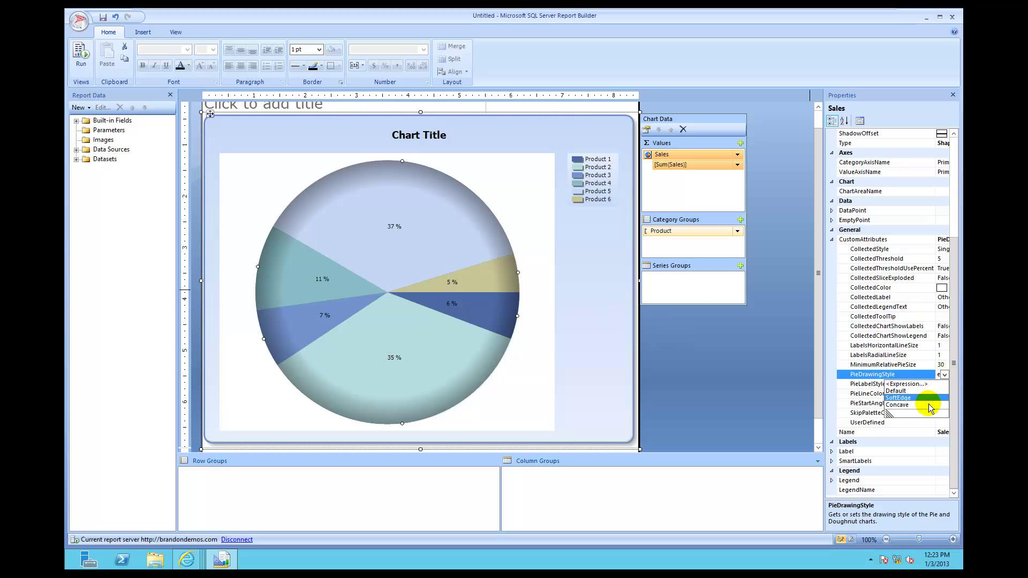
left_click(904, 404)
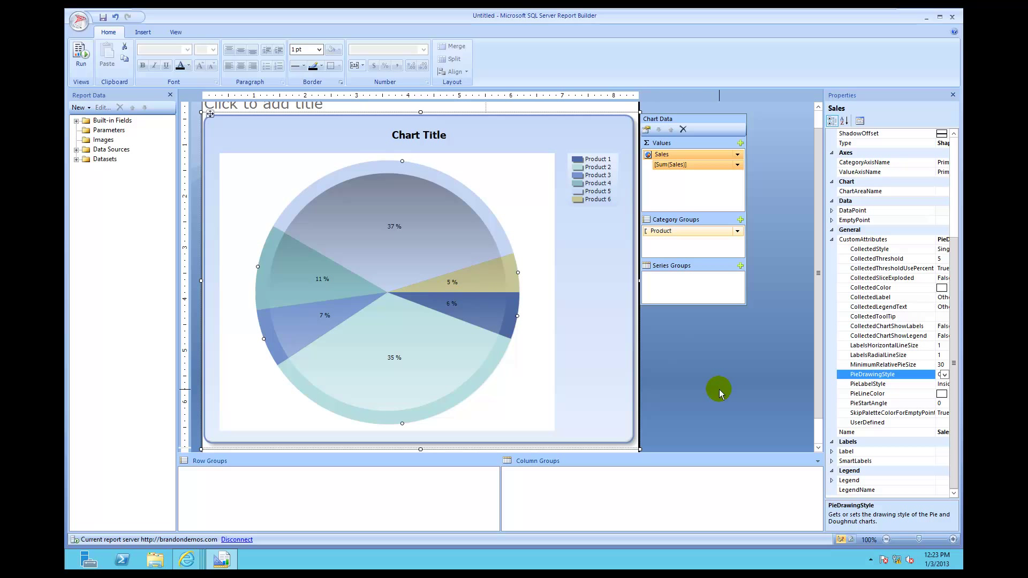
left_click(945, 375)
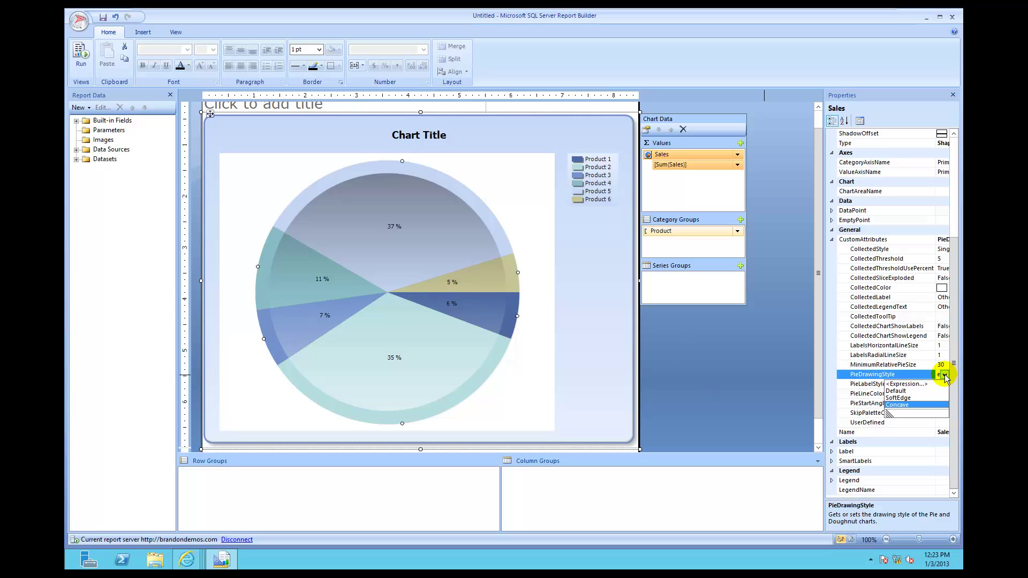
left_click(913, 397)
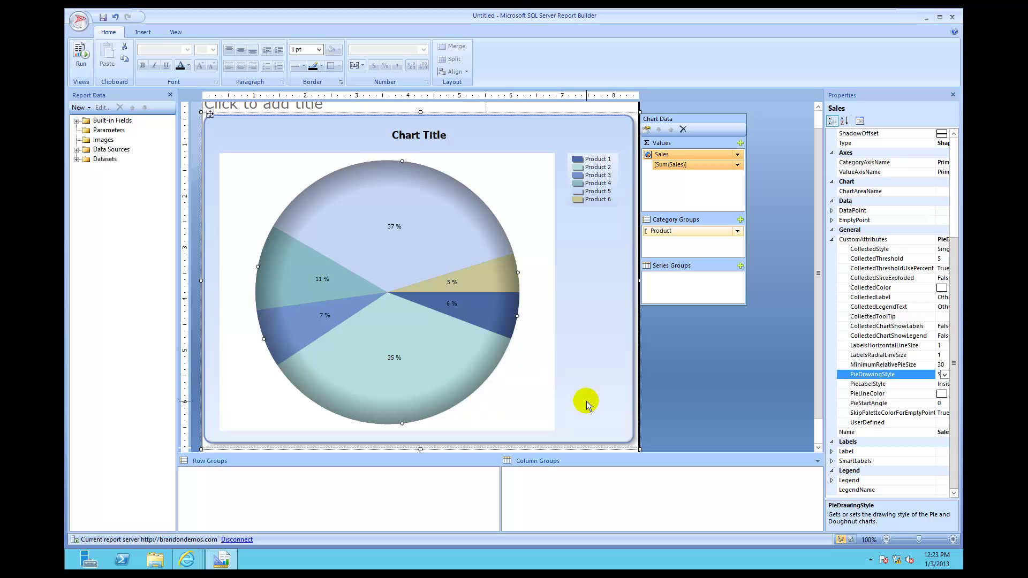
left_click(694, 412)
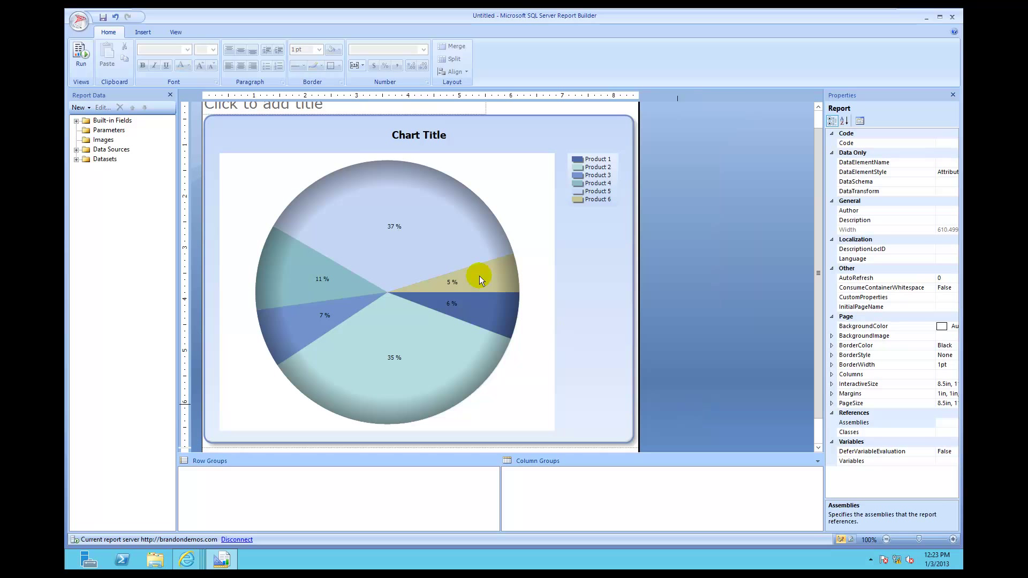
left_click(79, 55)
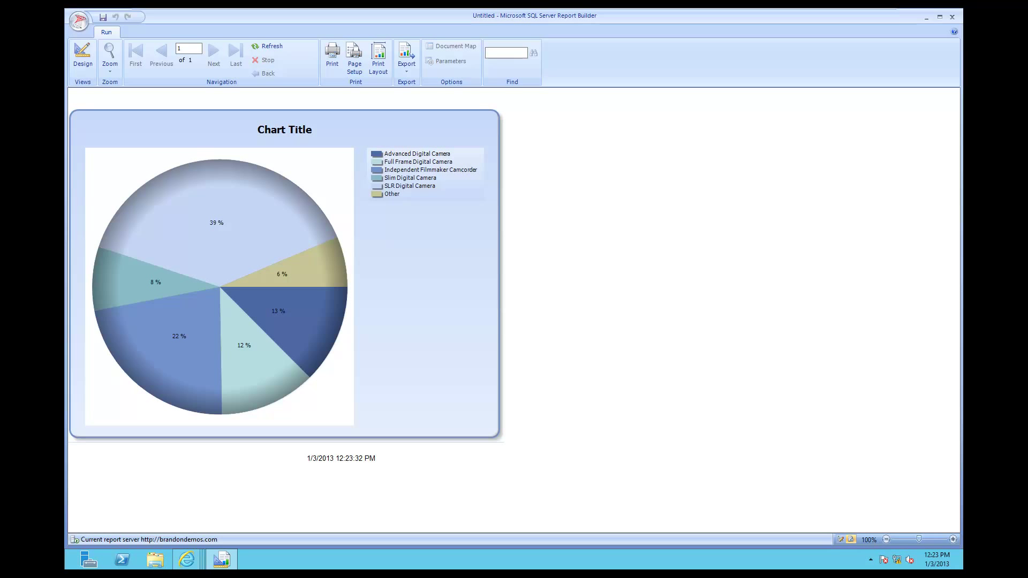
- Switch back to Design view, select the pie chart's Chart Title, and scroll the layout up
left_click(82, 56)
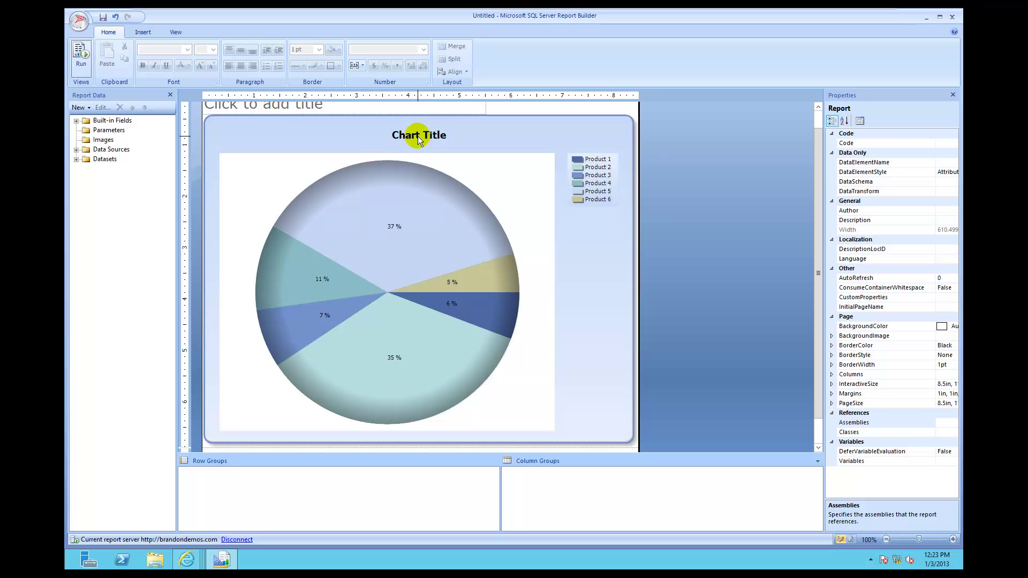
left_click(418, 140)
left_click(418, 138)
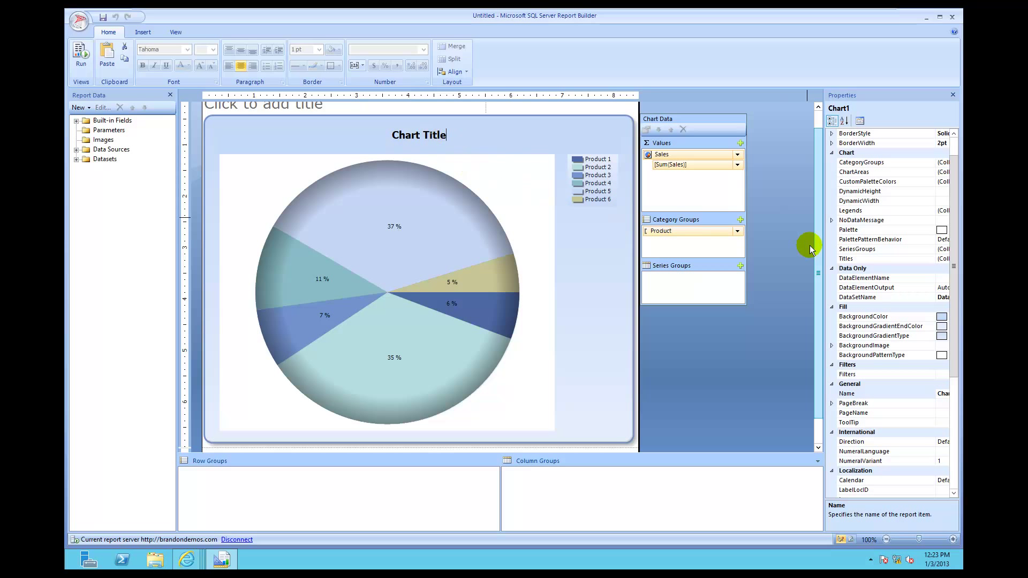
left_click_drag(816, 261, 812, 193)
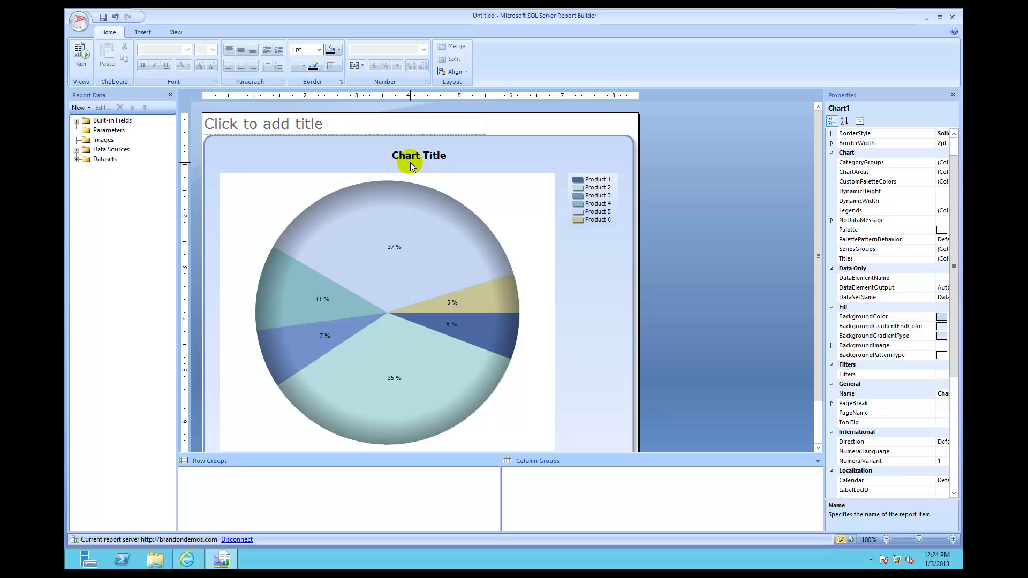
- Enter the report title 'Camera and Camcorder Sales' with 'As a Percentage of Total Sales' on a second line
left_click(349, 125)
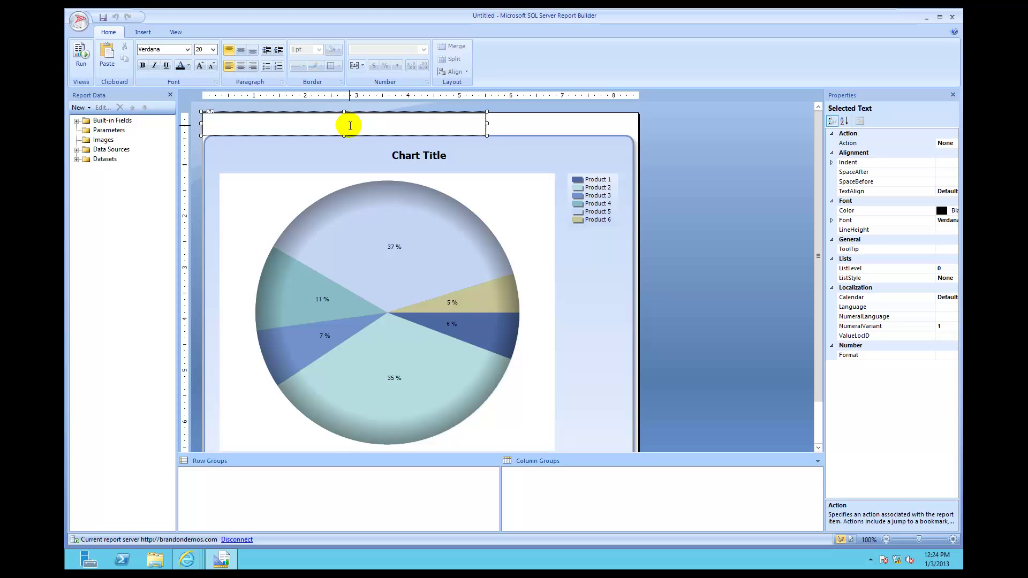
type("Camera and")
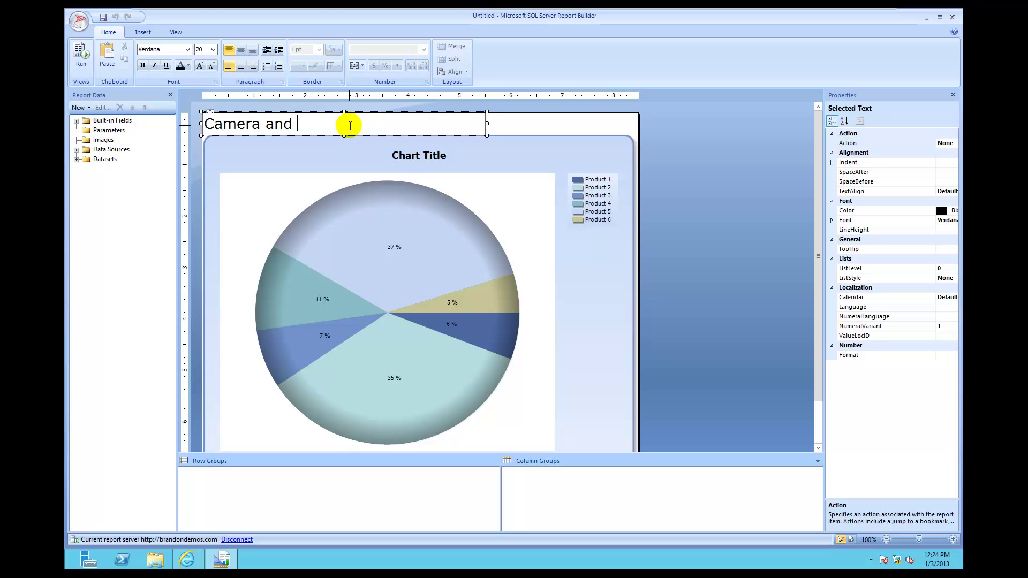
type(" Camcorder Sales")
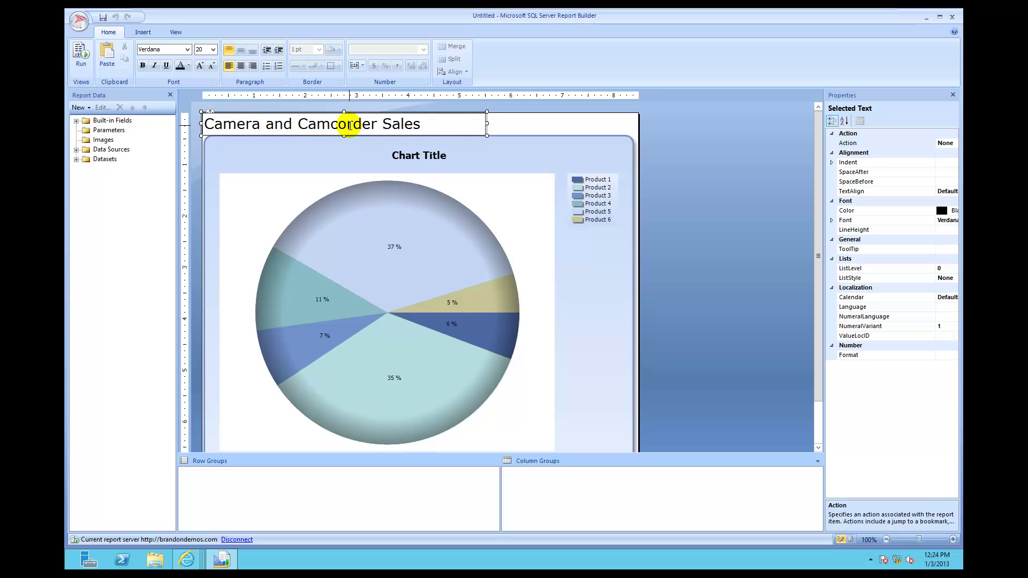
key("Return")
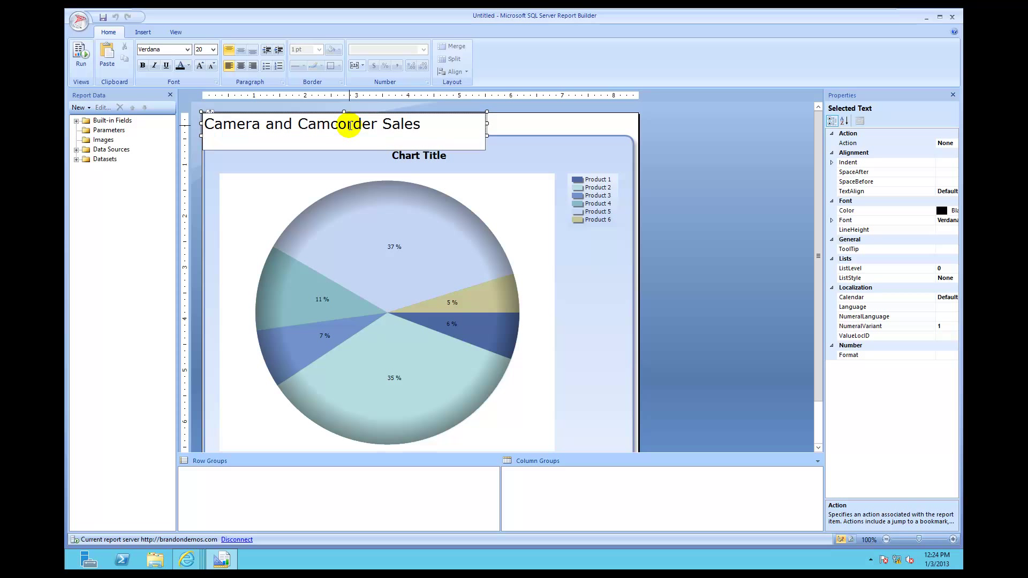
type("As a ")
type("P")
key("BackSpace")
type("a Percentage")
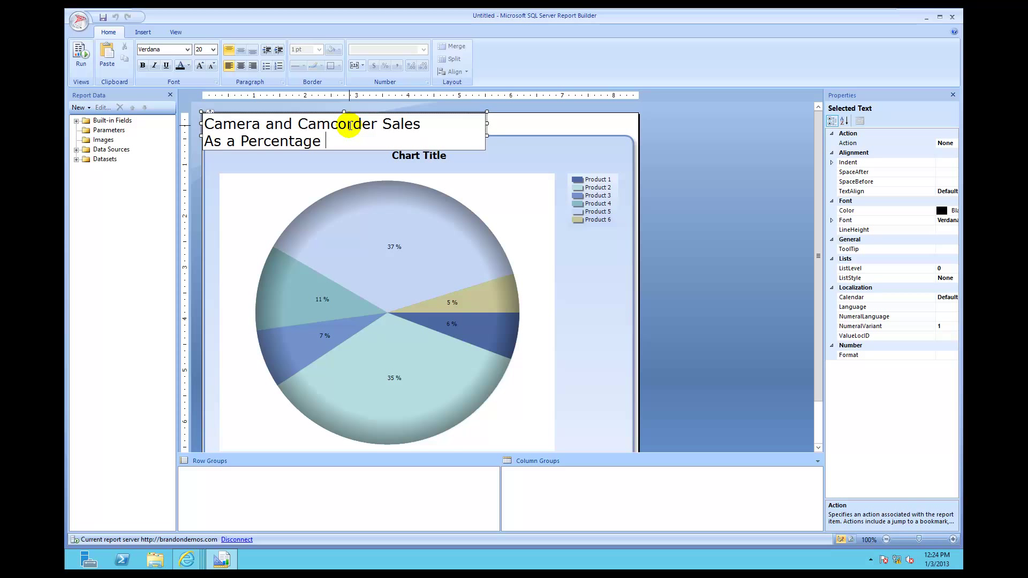
type(" of Total Sale")
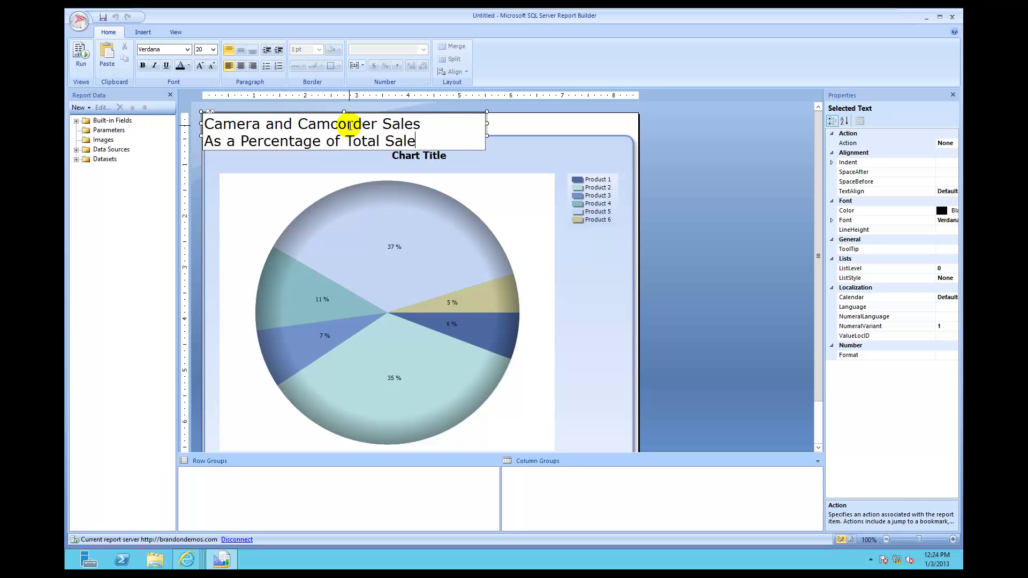
type("s")
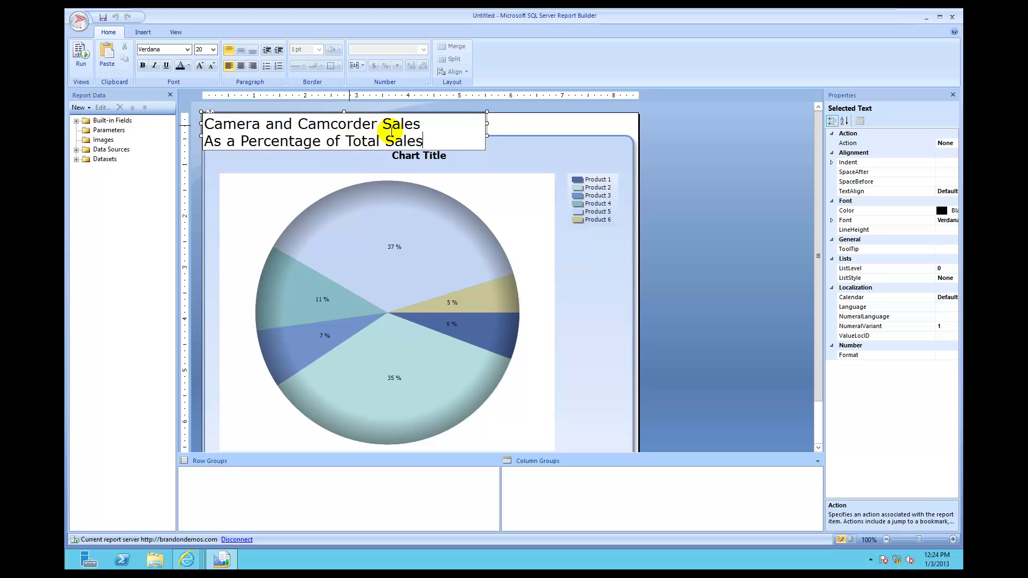
- Make the 'Camera and Camcorder Sales' title line bold
left_click(420, 124)
left_click_drag(418, 124, 200, 123)
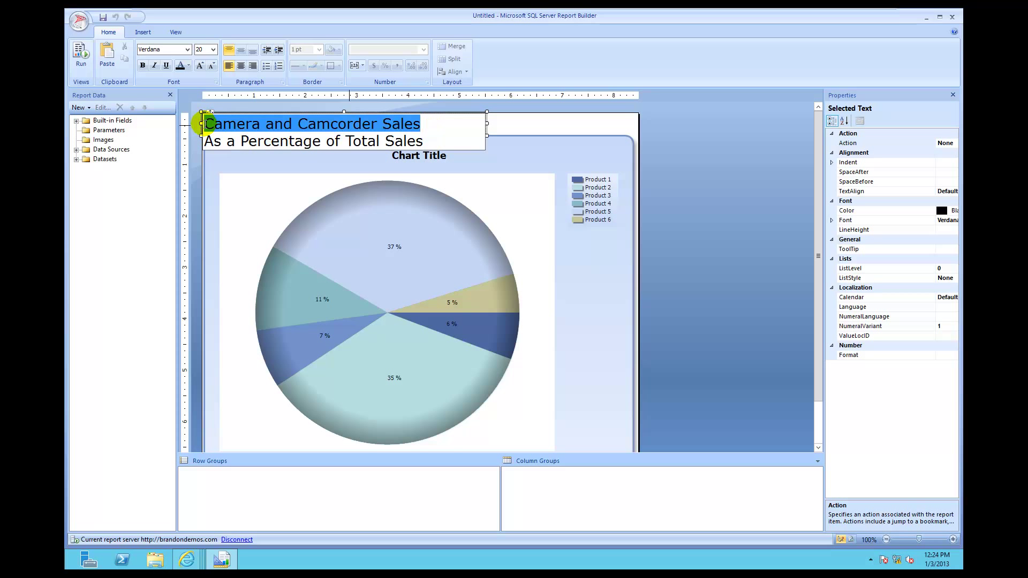
left_click(142, 66)
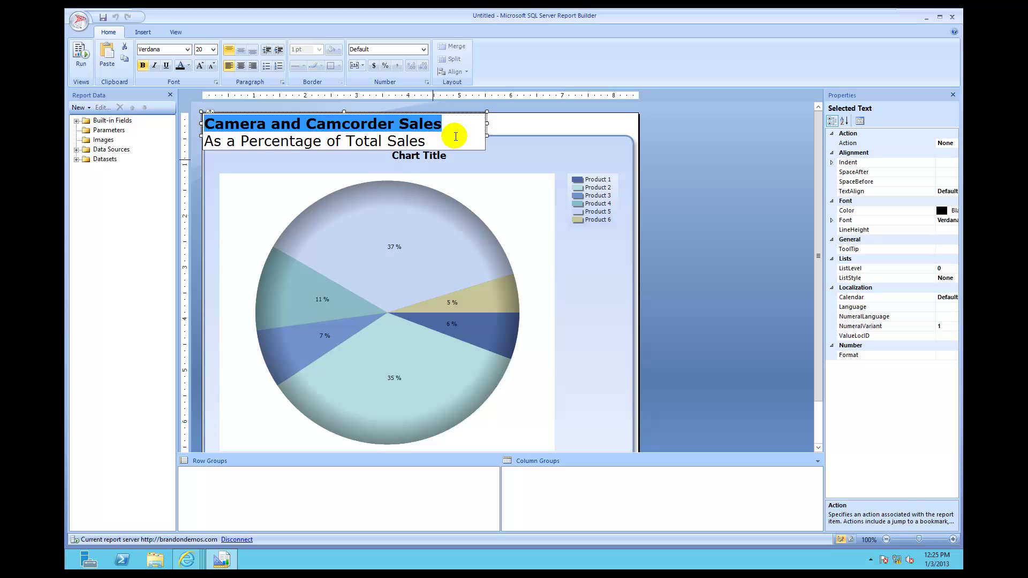
- Set the 'As a Percentage of Total Sales' subtitle to 10 pt and deselect the title box
left_click_drag(444, 139, 205, 140)
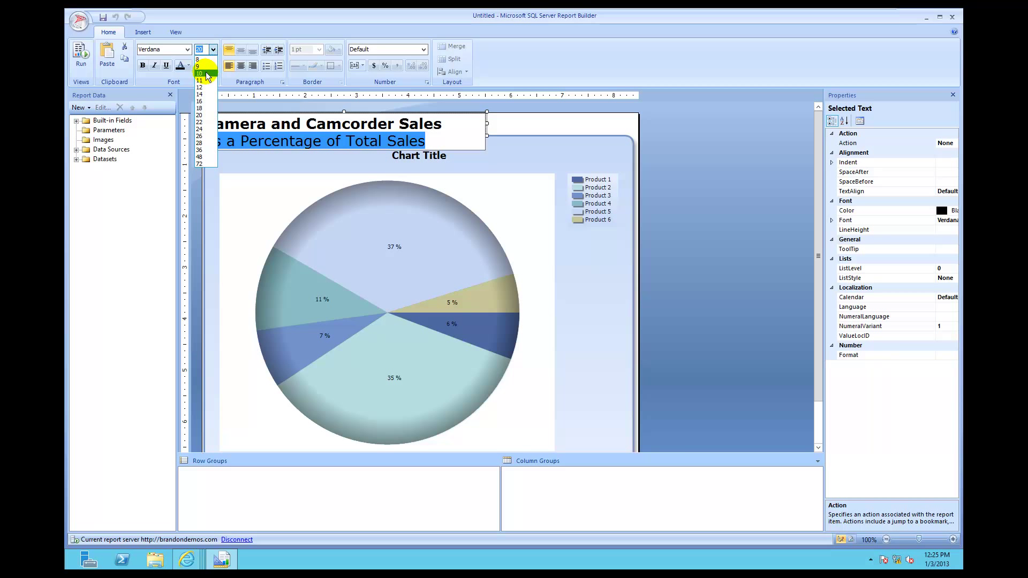
left_click(206, 73)
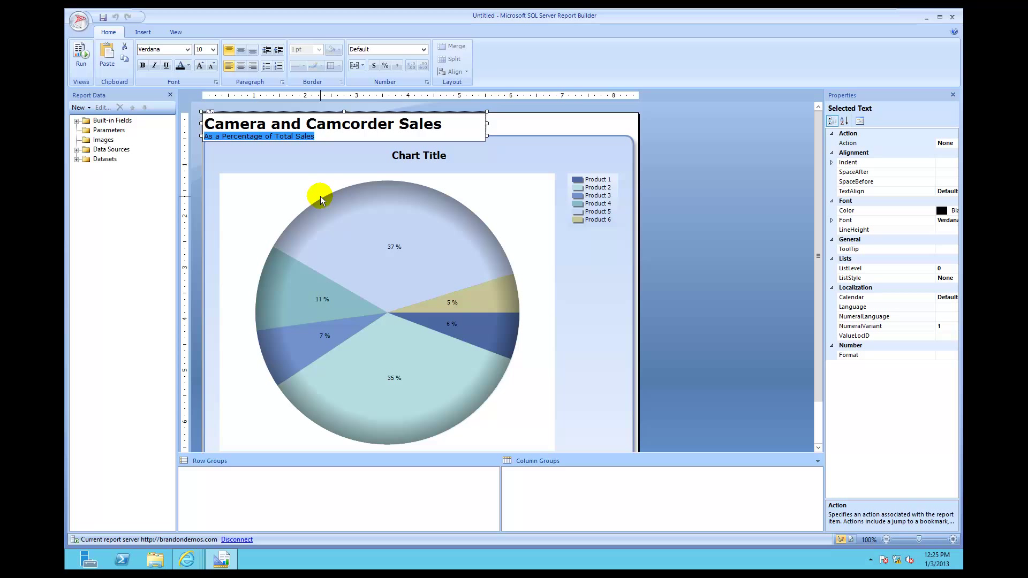
key("Delete")
left_click(679, 211)
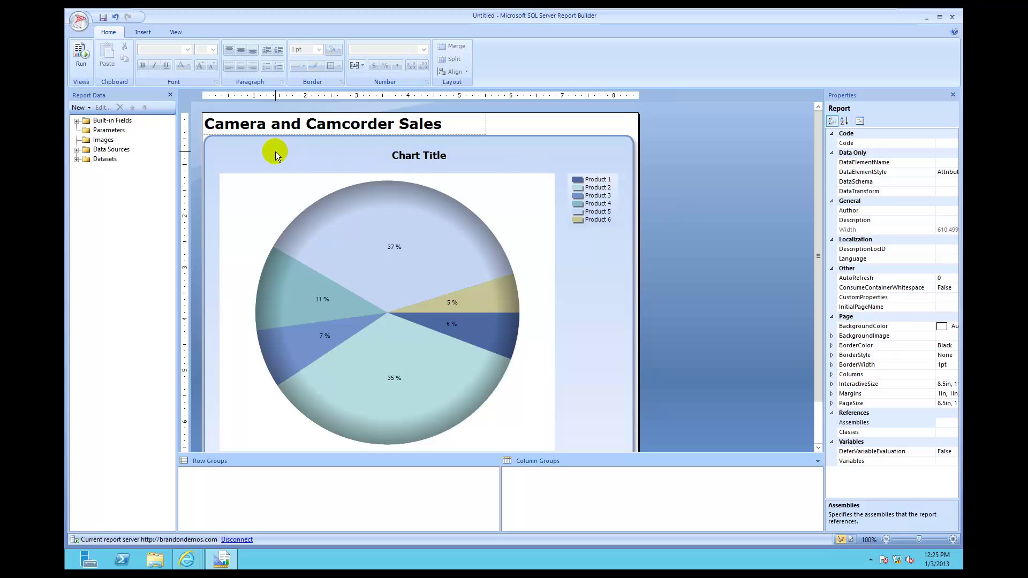
left_click(81, 53)
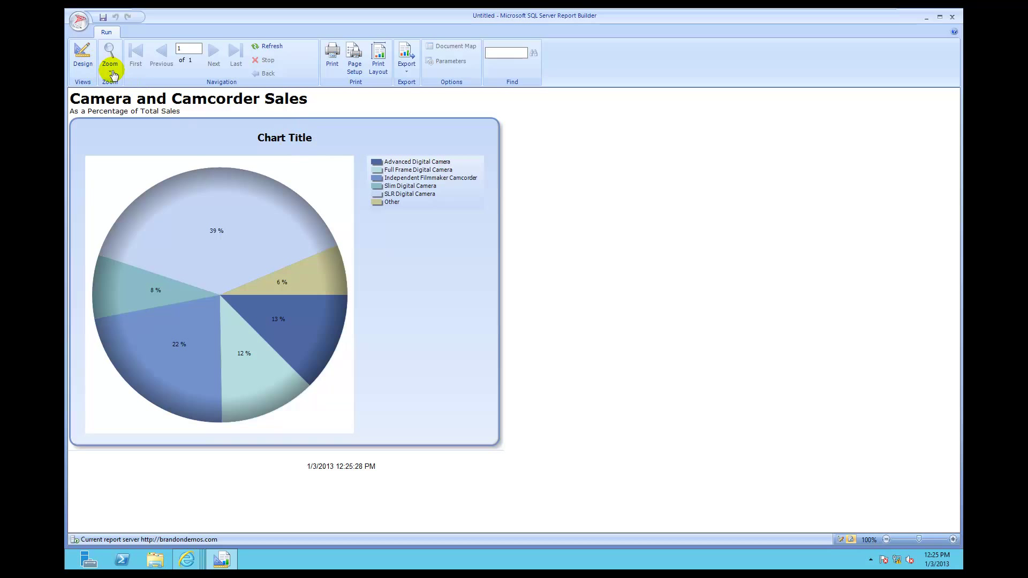
left_click(83, 54)
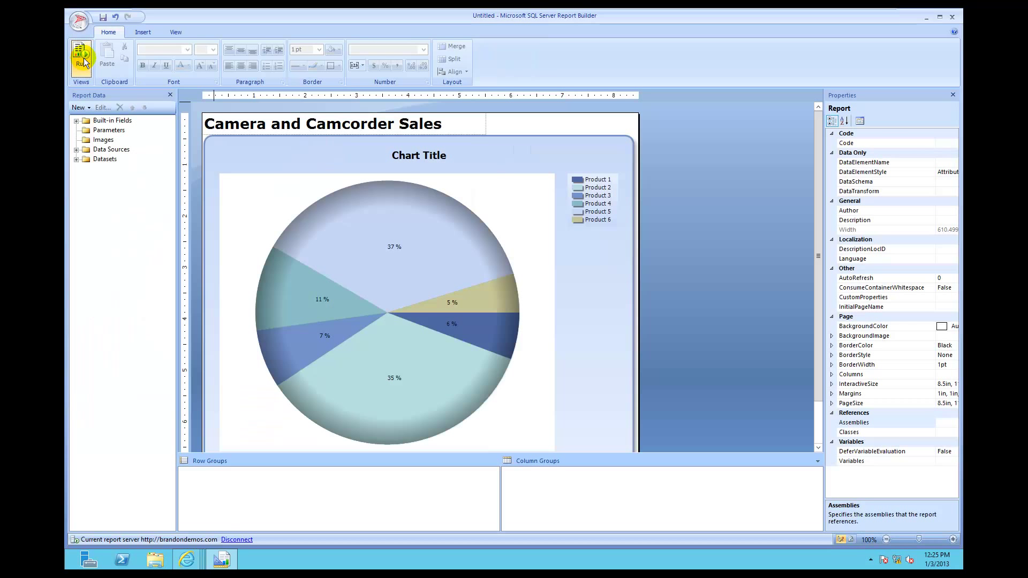
left_click(399, 159)
left_click(400, 158)
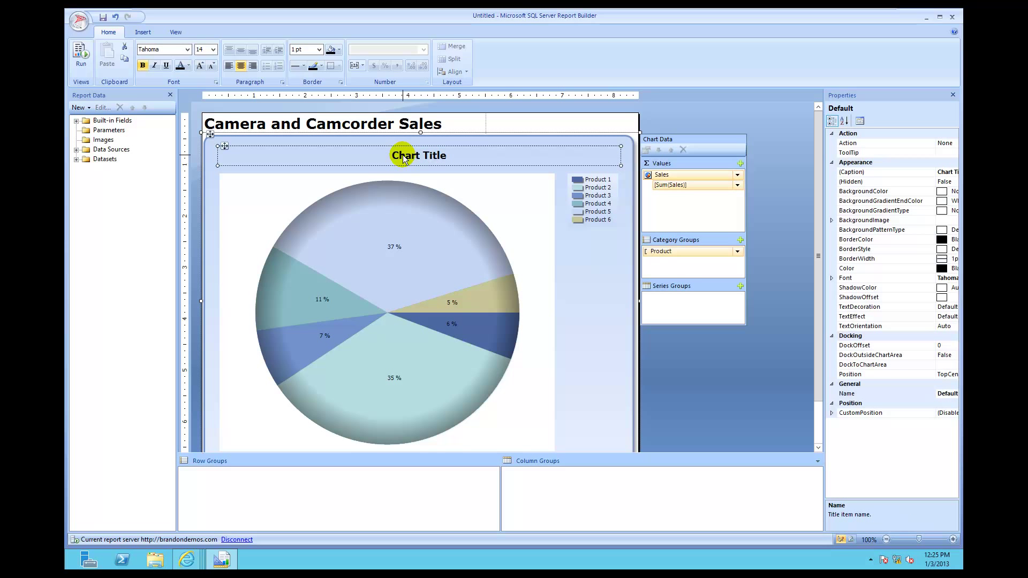
- Replace the chart's placeholder title with 'Sales Pie Chart' and run the report preview
left_click(454, 159)
key("BackSpace")
key("BackSpace")
key("BackSpace")
key("BackSpace")
key("BackSpace")
key("BackSpace")
key("BackSpace")
key("BackSpace")
key("BackSpace")
key("BackSpace")
key("BackSpace")
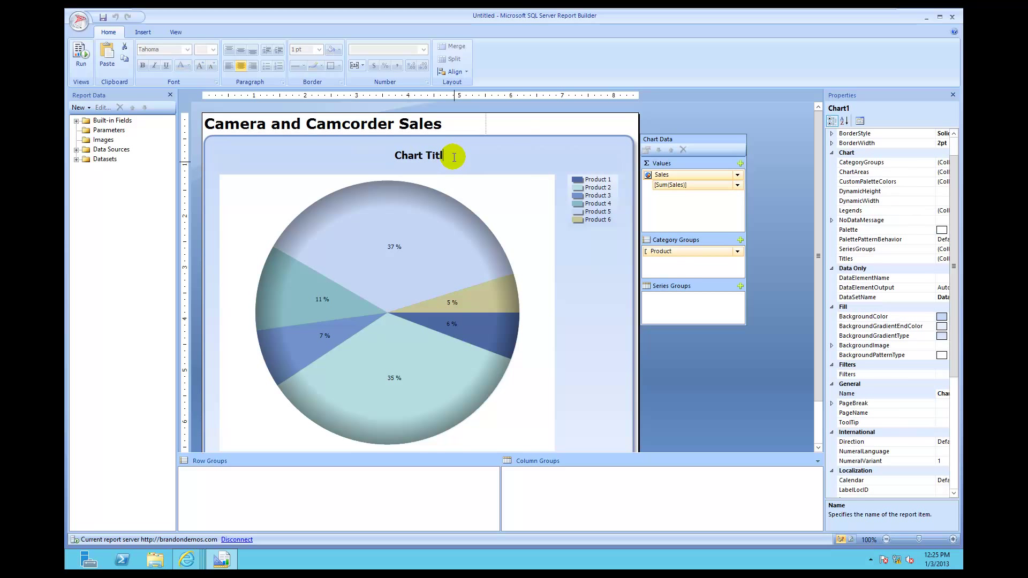
type("Sales Pie Chart")
left_click(703, 106)
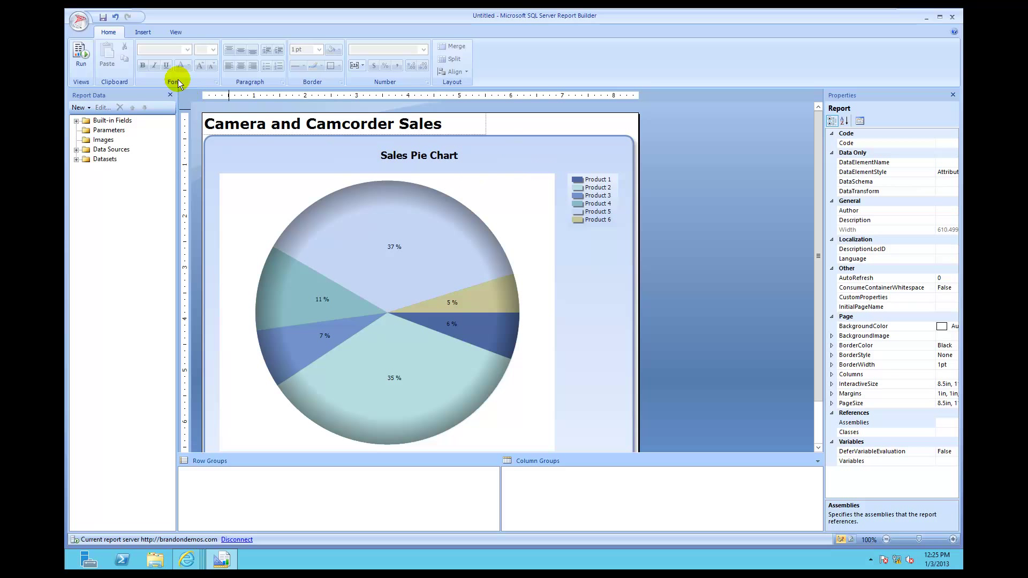
left_click(80, 55)
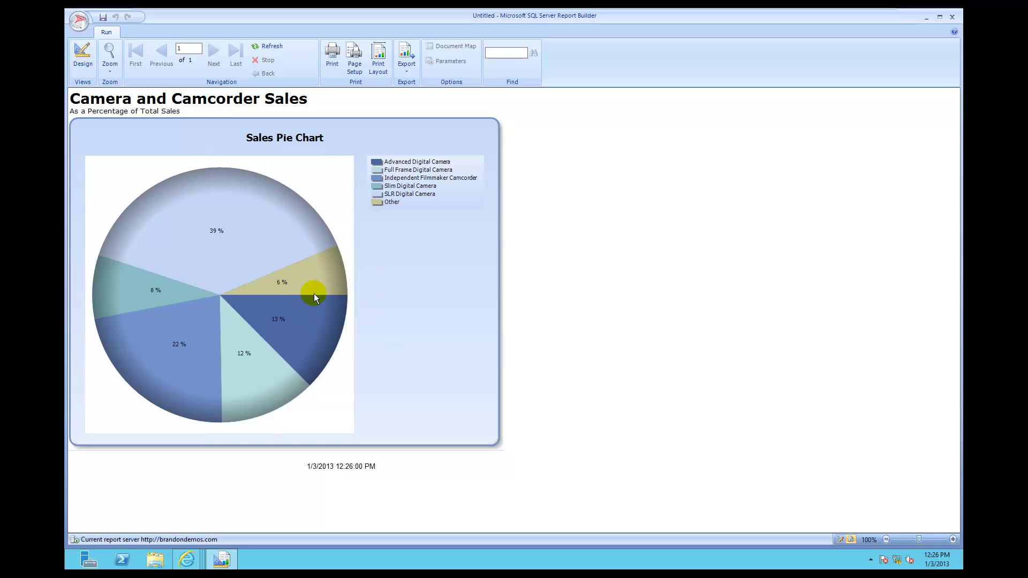
- Back in Design view, save the report as 'PieChart' in the server's Reports folder
left_click(82, 62)
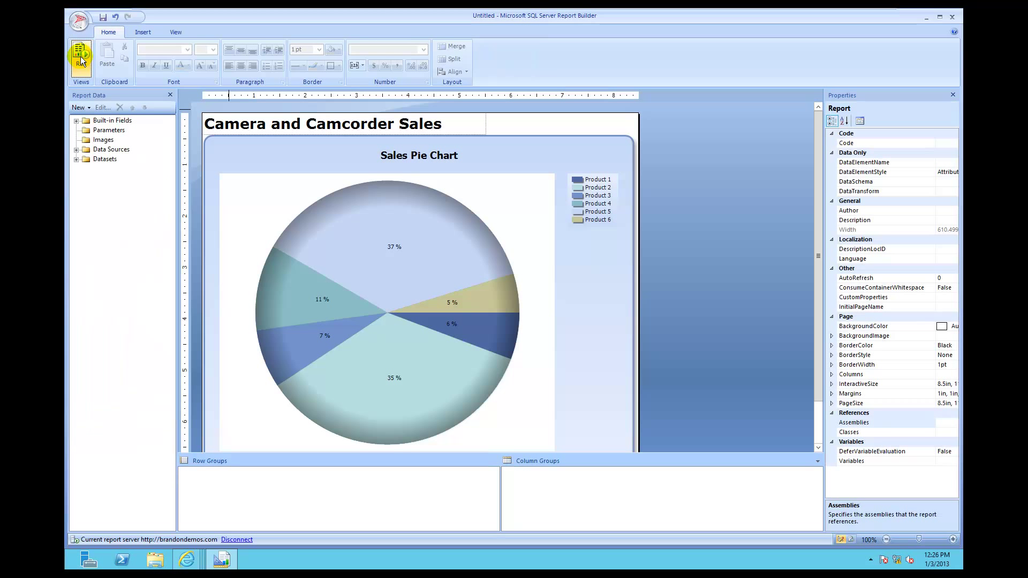
left_click(103, 19)
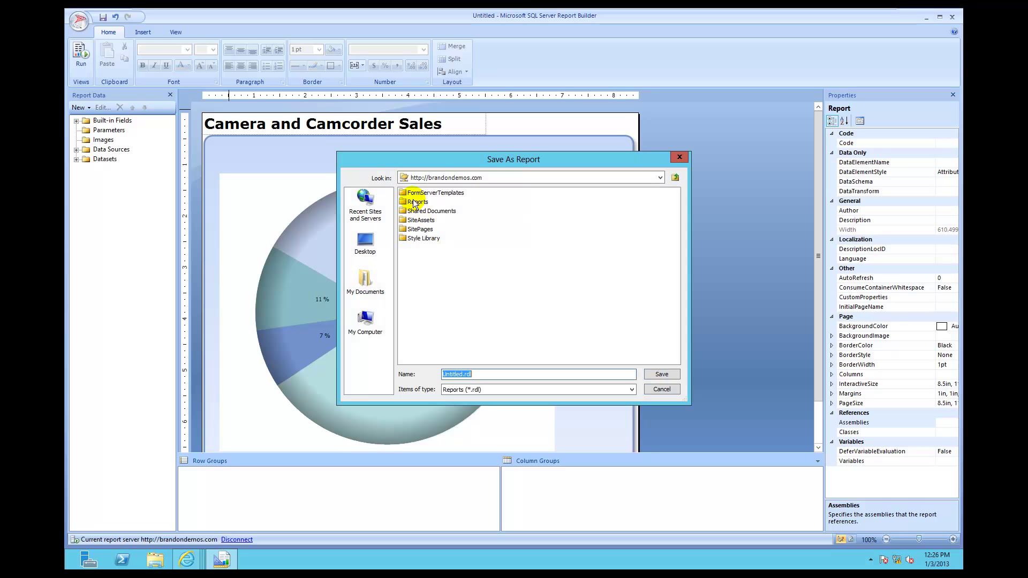
double_click(412, 203)
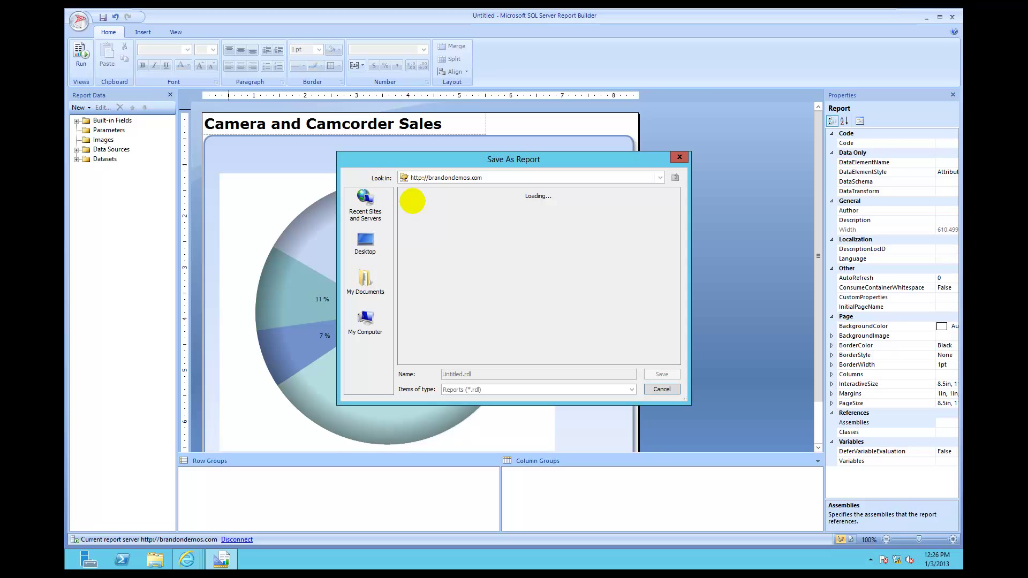
left_click(464, 374)
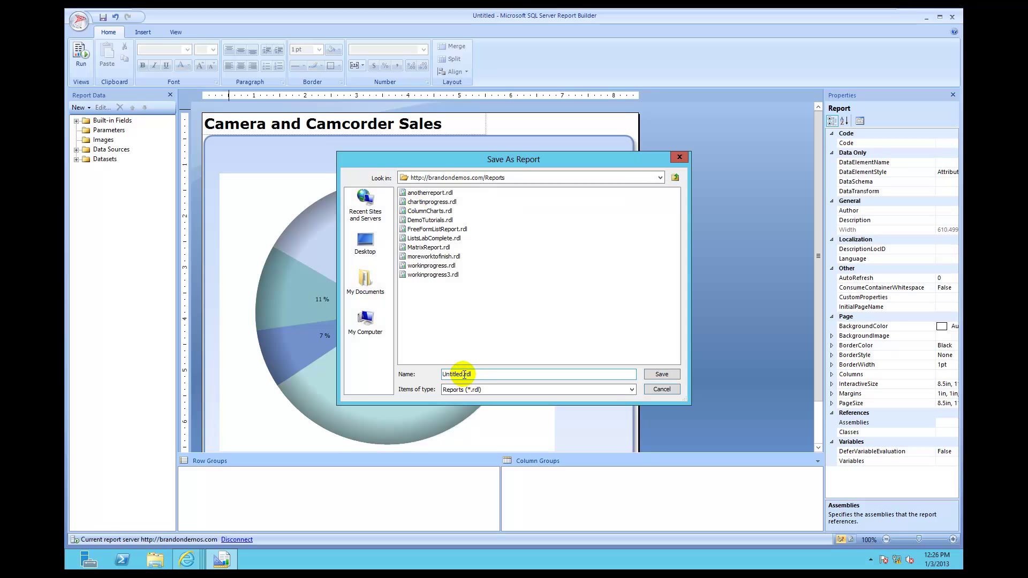
left_click_drag(461, 374, 371, 369)
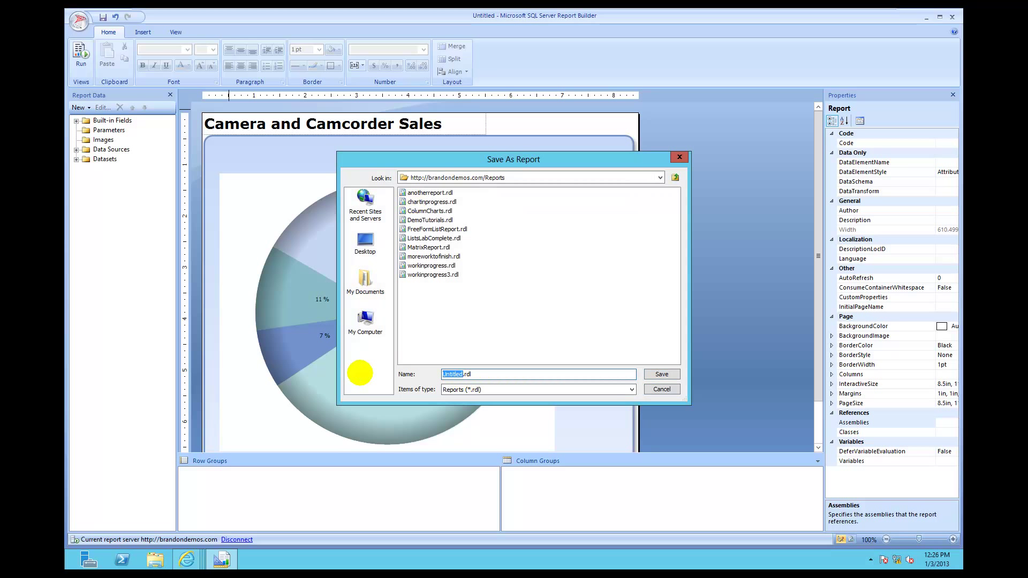
type("PieChart")
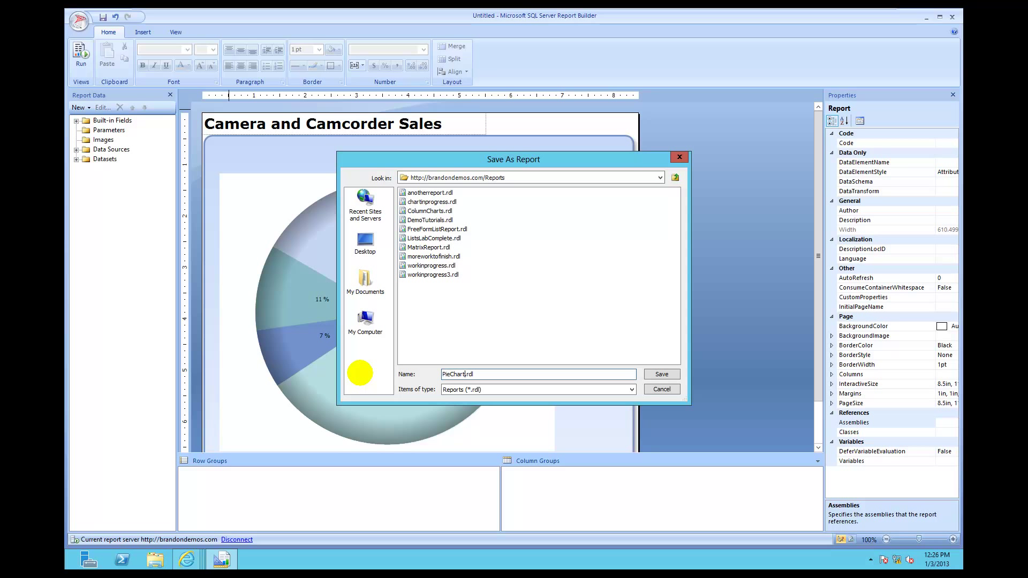
left_click(662, 375)
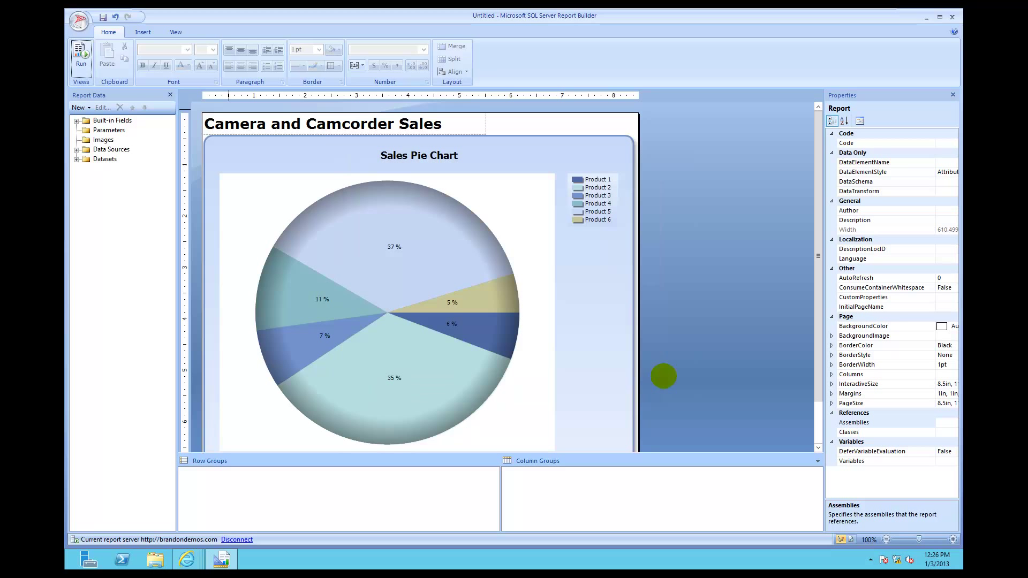
- In the browser's SharePoint Reports library, refresh the list and open the new PieChart report
left_click(190, 563)
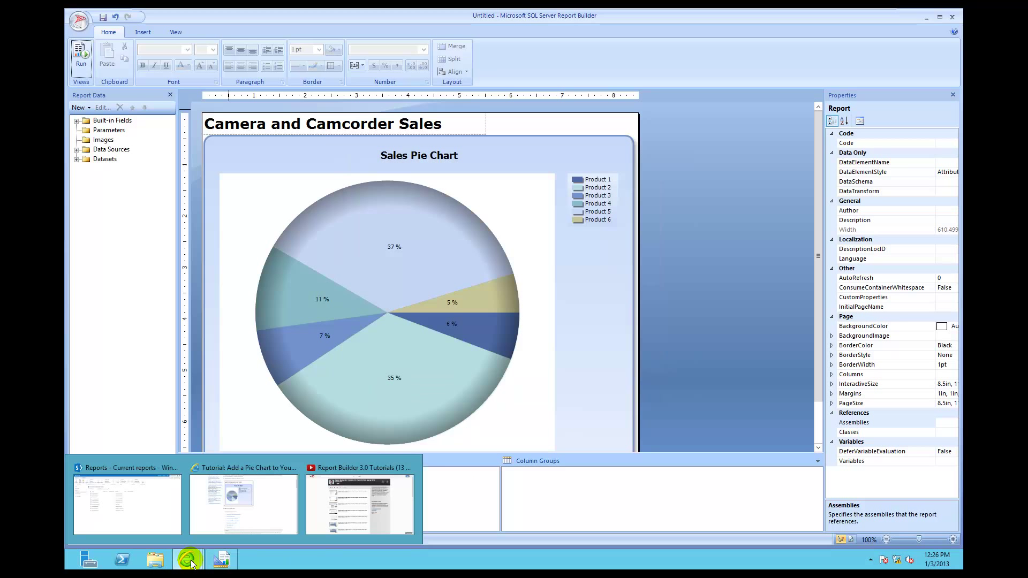
left_click(143, 510)
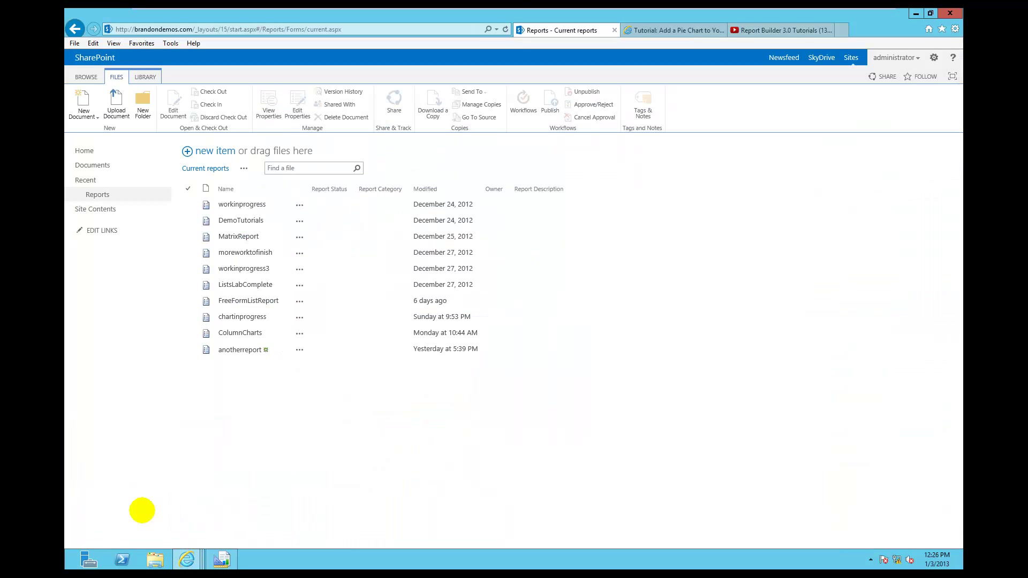
left_click(102, 197)
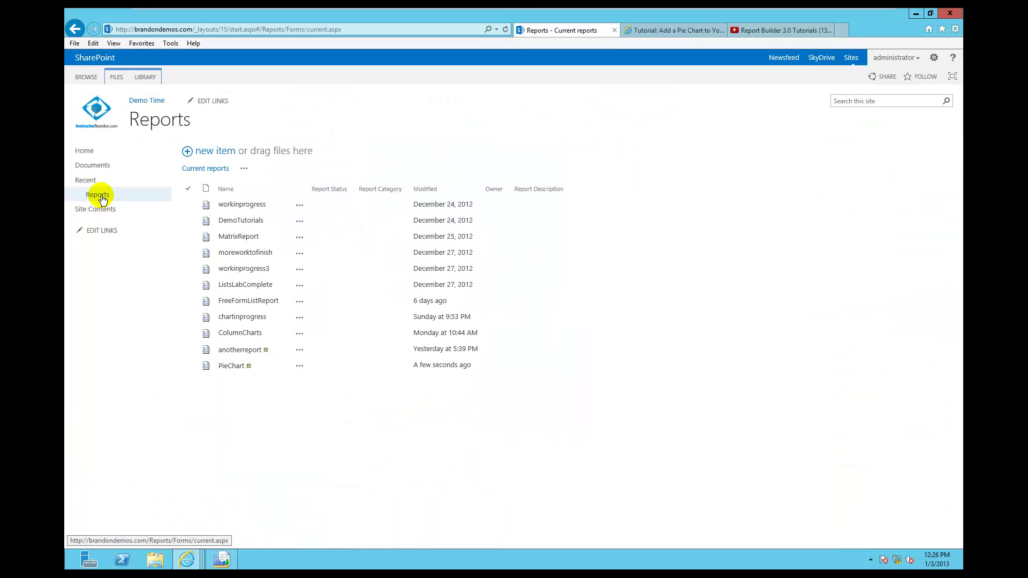
left_click(238, 369)
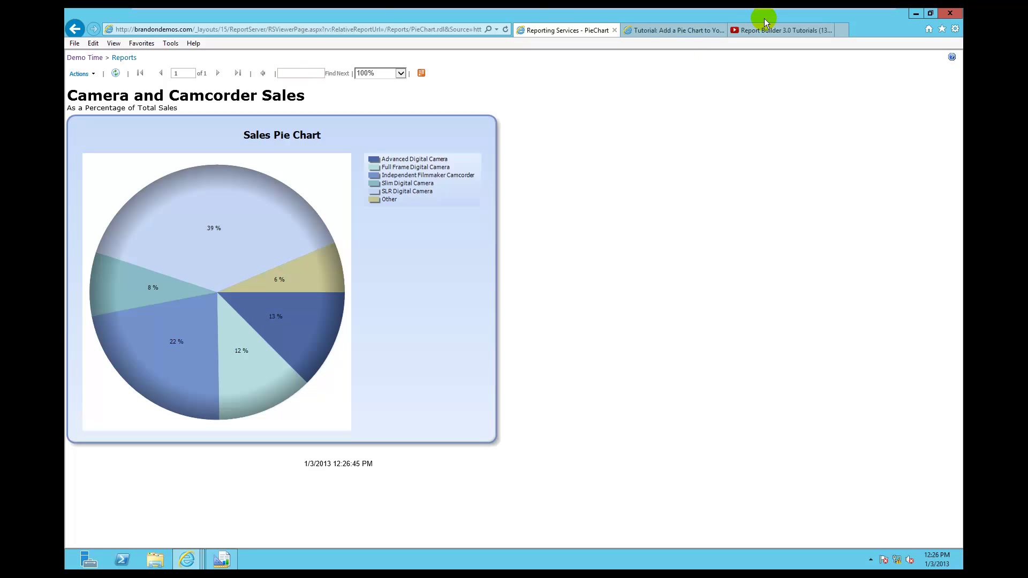
- Switch to the 'Tutorial: Add a Pie Chart' browser tab to compare its example chart
left_click(776, 30)
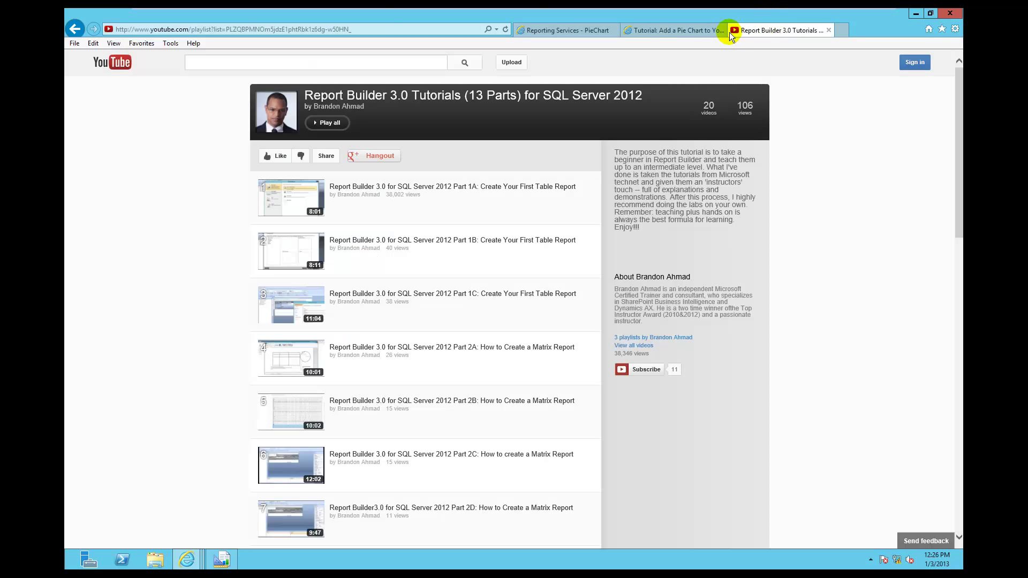
left_click(698, 32)
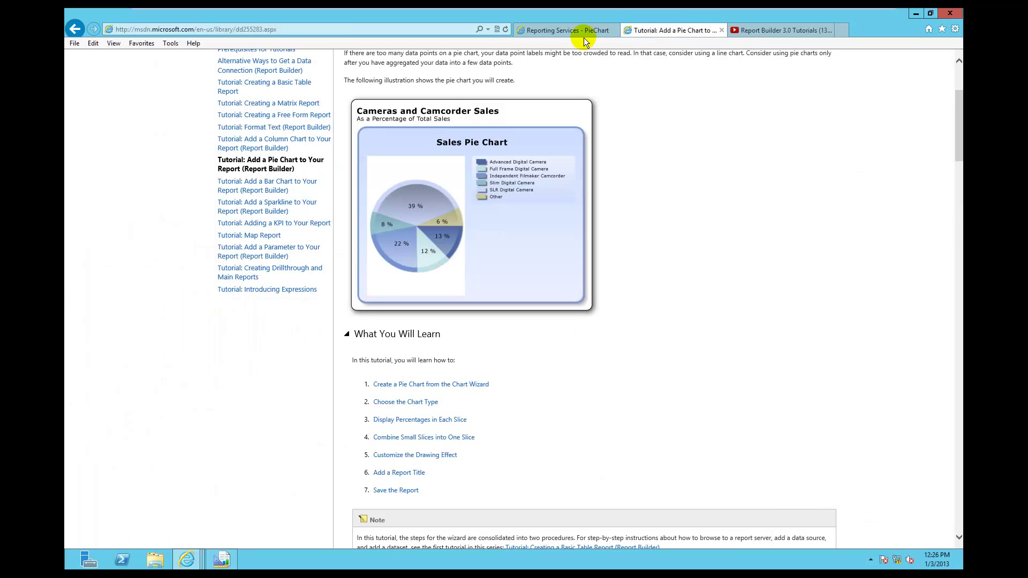